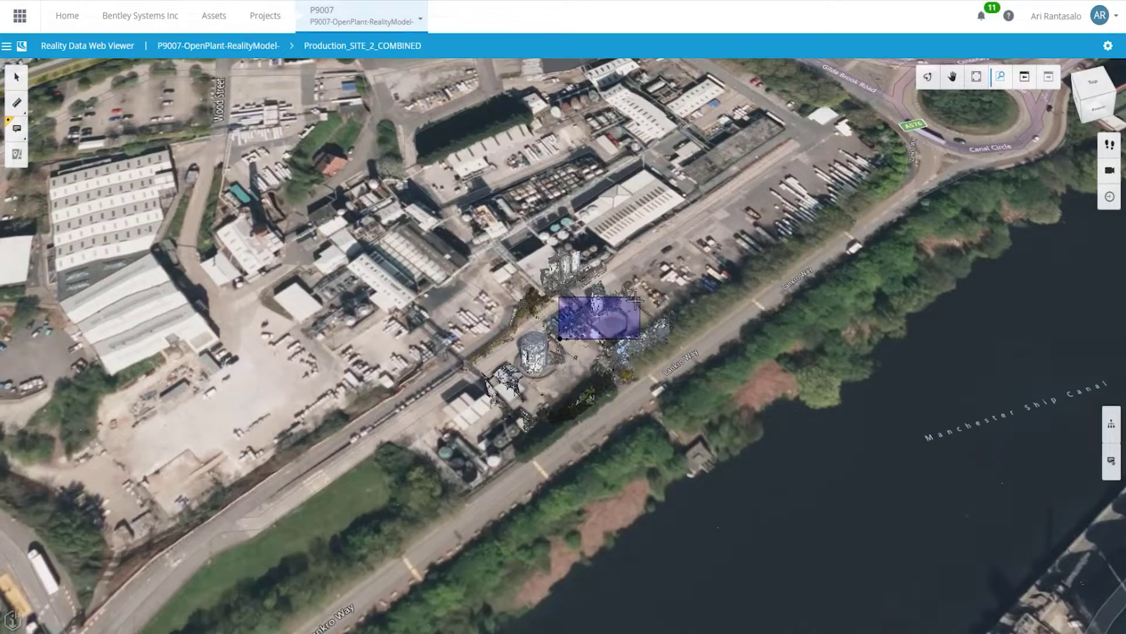
# Zoom into the plant area, then split 50-SWS-0002 with a concentric reducer, keeping run P2 at 150 mm.
pyautogui.click(634, 299)
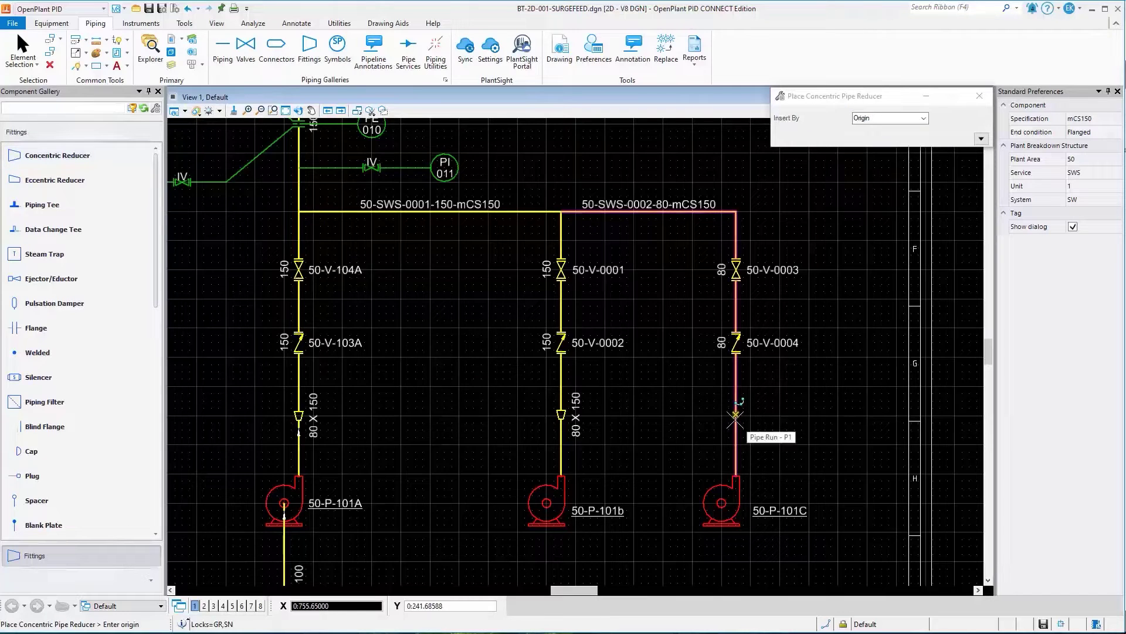
pyautogui.click(736, 415)
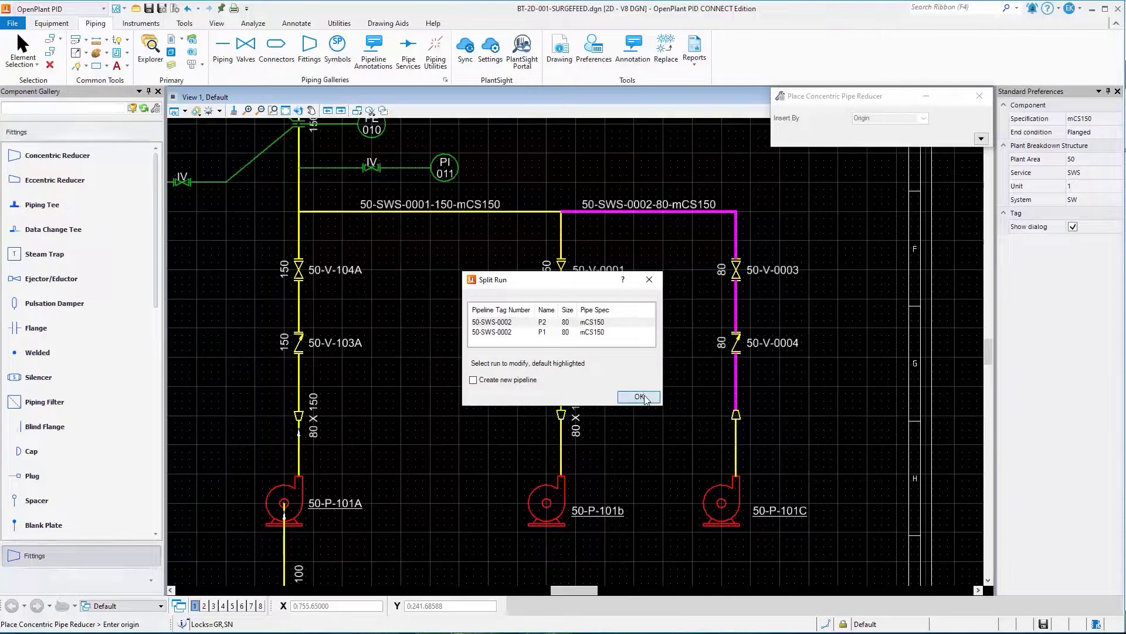
pyautogui.click(640, 397)
pyautogui.click(245, 164)
pyautogui.click(204, 270)
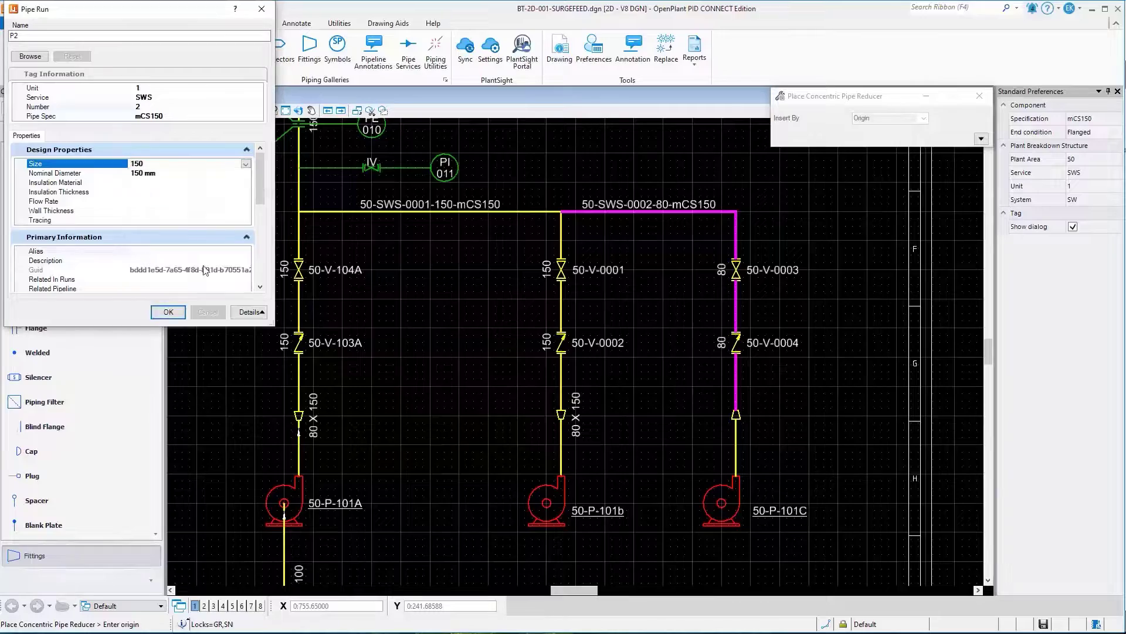
pyautogui.click(169, 312)
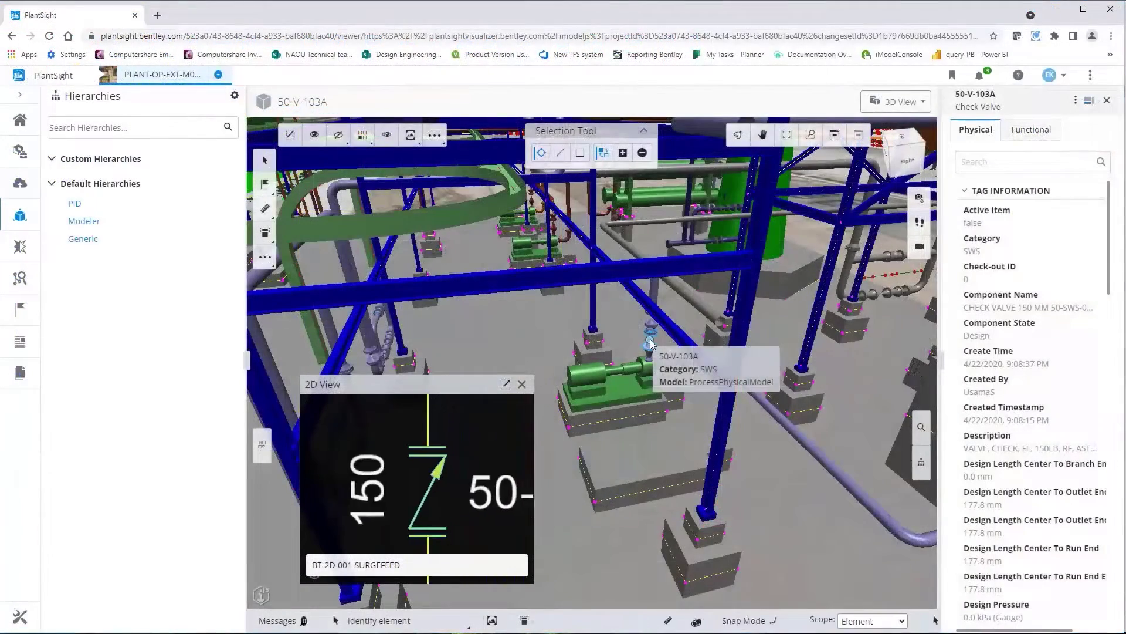
# Check valve 50-V-103A, pump 50-P-101A and exchanger 50-EX-101C in 2D, then edit row 5's Manufacturer.
pyautogui.click(651, 344)
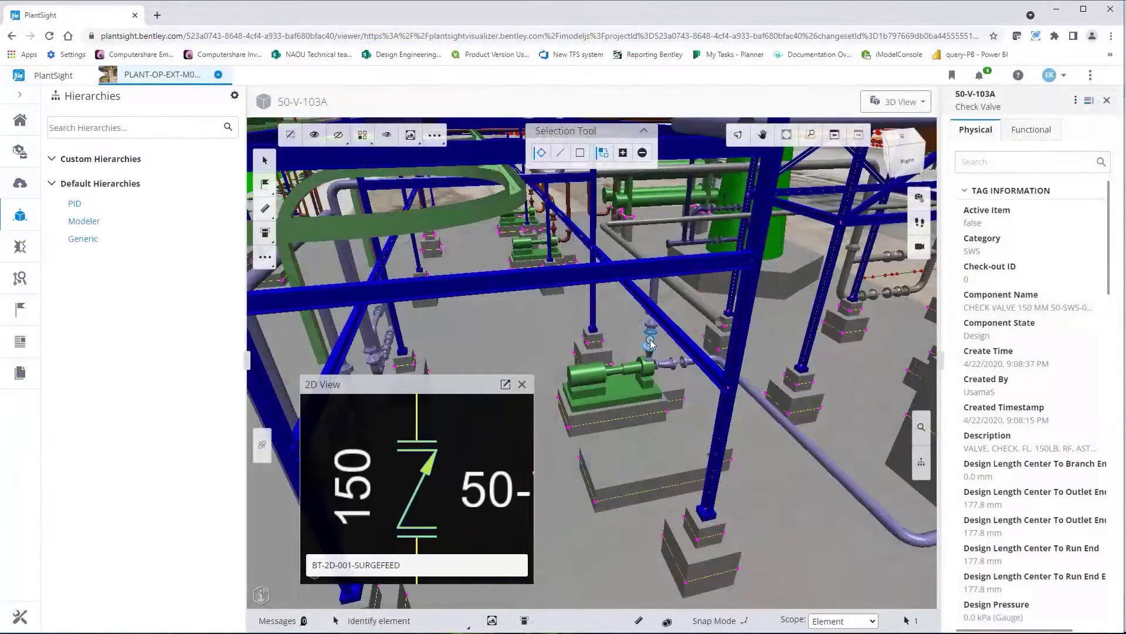
pyautogui.click(638, 367)
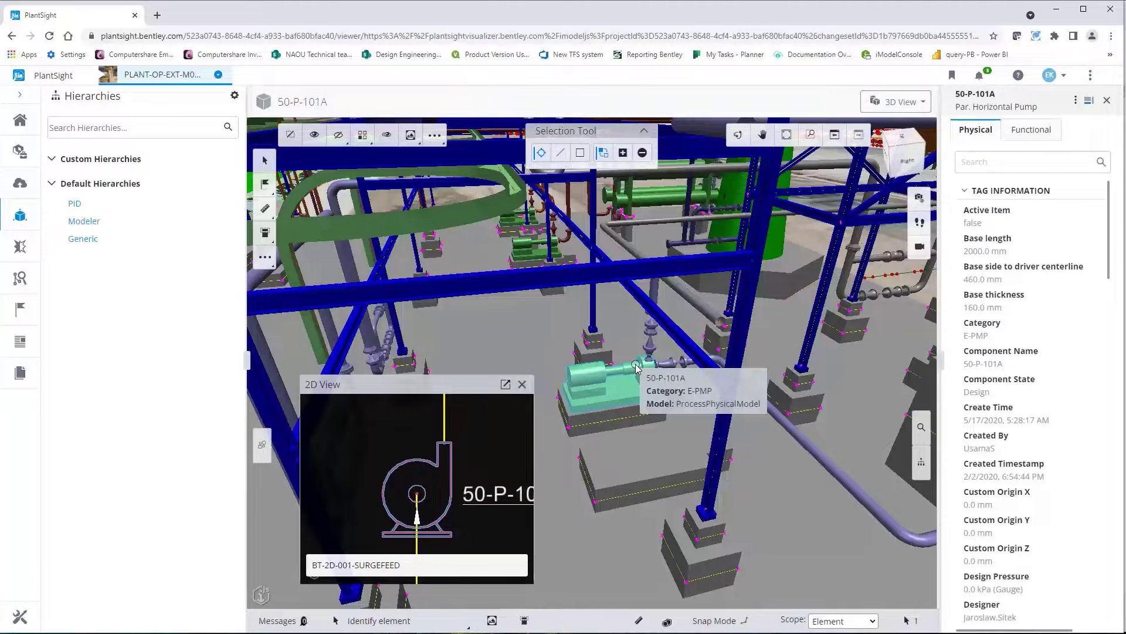
pyautogui.moveTo(654, 200)
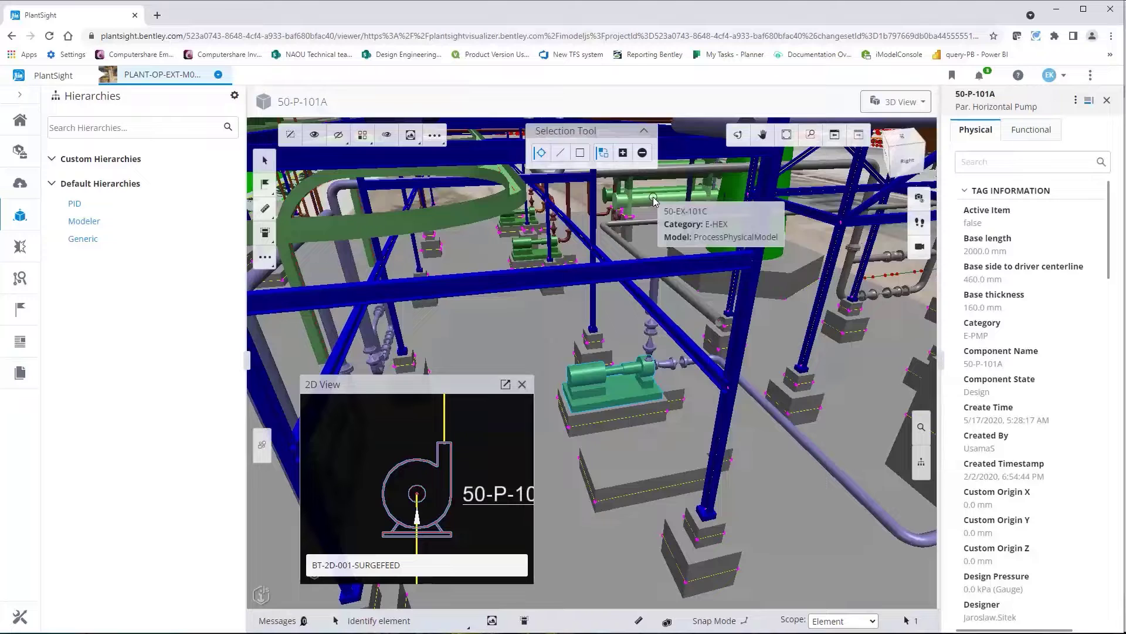
pyautogui.click(654, 199)
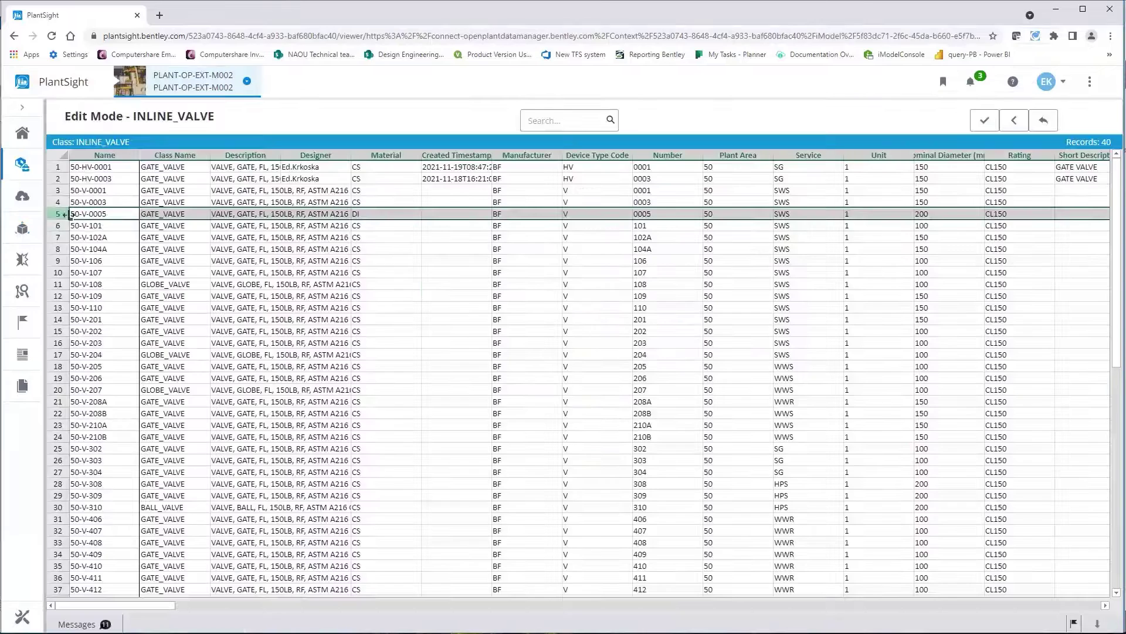
pyautogui.doubleClick(376, 214)
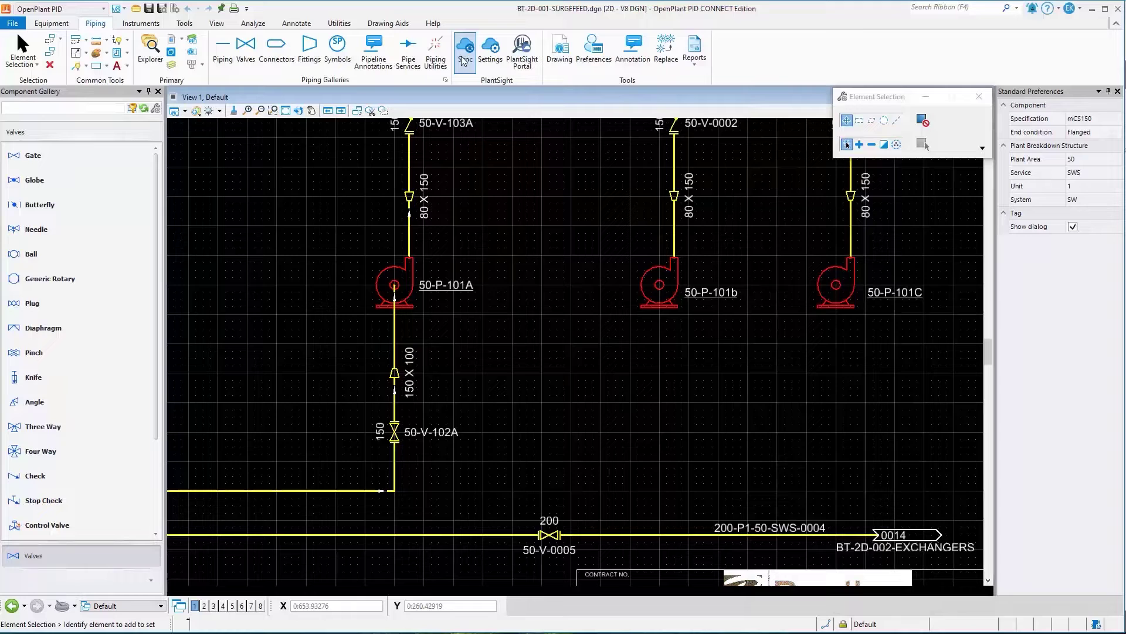
# Synchronize the P&ID drawing with PlantSight using PlantSight to Drawing.
pyautogui.click(465, 60)
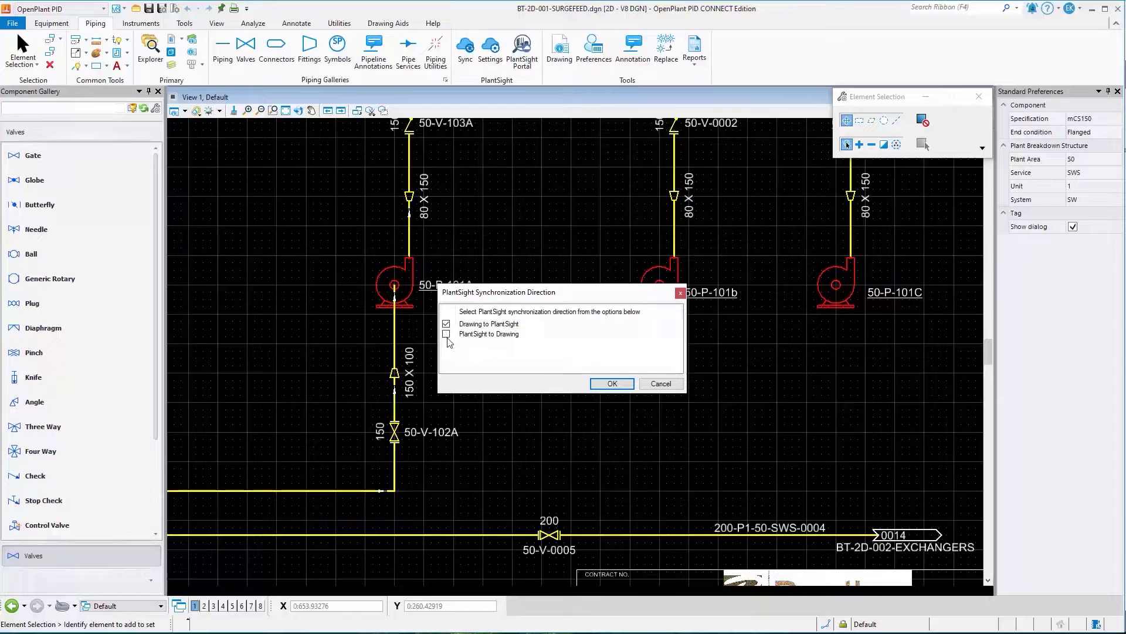
pyautogui.click(612, 383)
pyautogui.rightClick(550, 536)
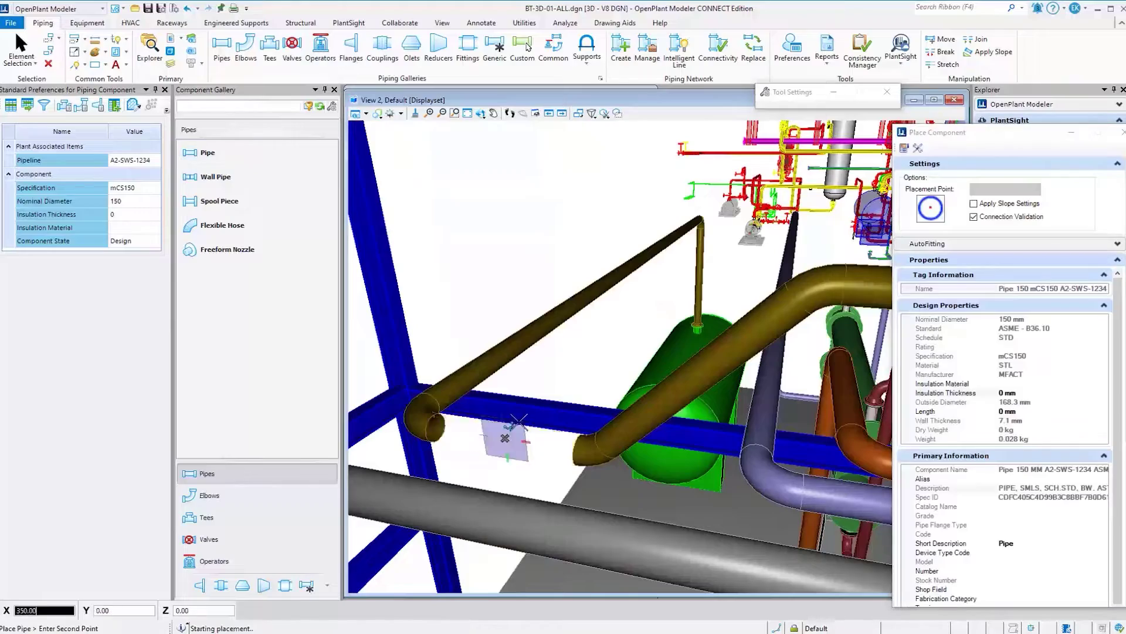
# Set the first point of a new pipe on pipeline A2-SWS-1234.
pyautogui.click(581, 363)
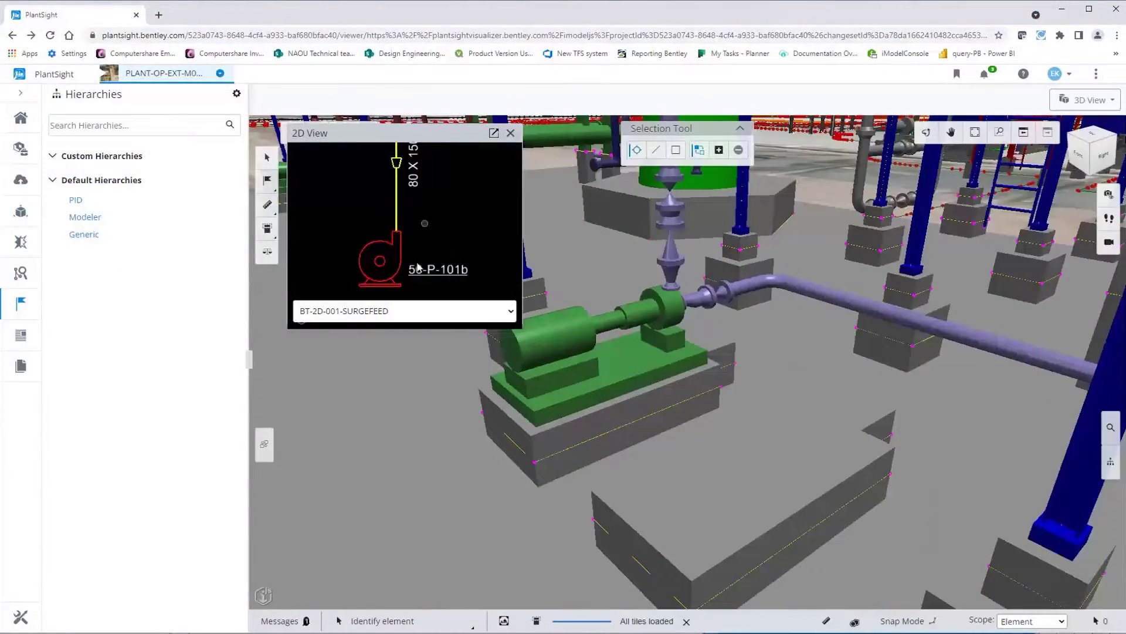
pyautogui.scroll(-5, 428, 221)
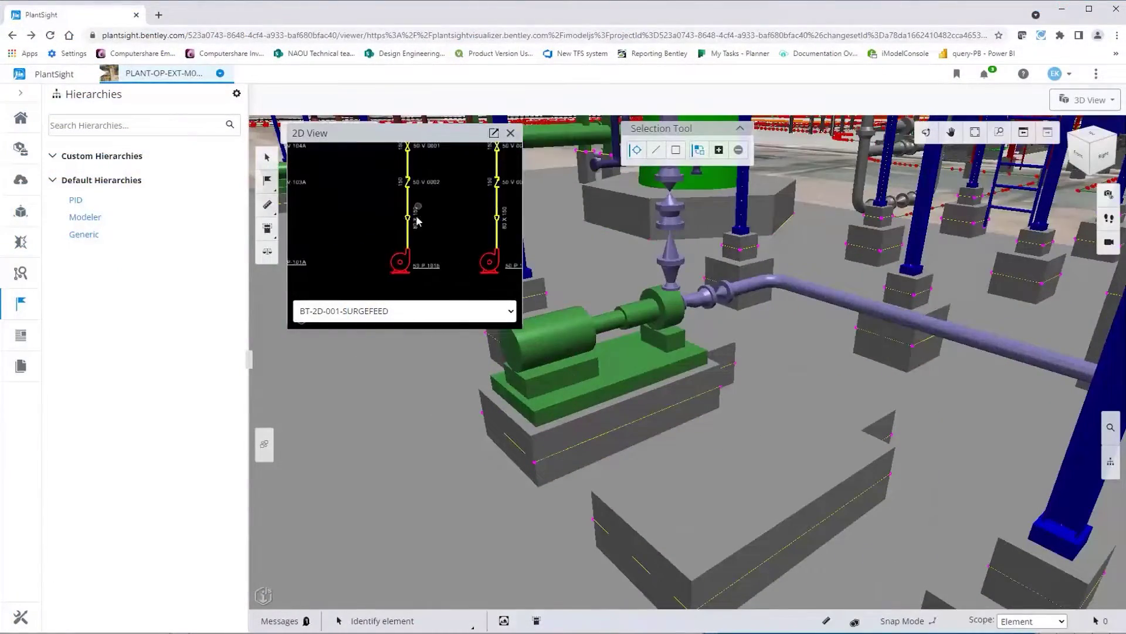
pyautogui.scroll(3, 373, 176)
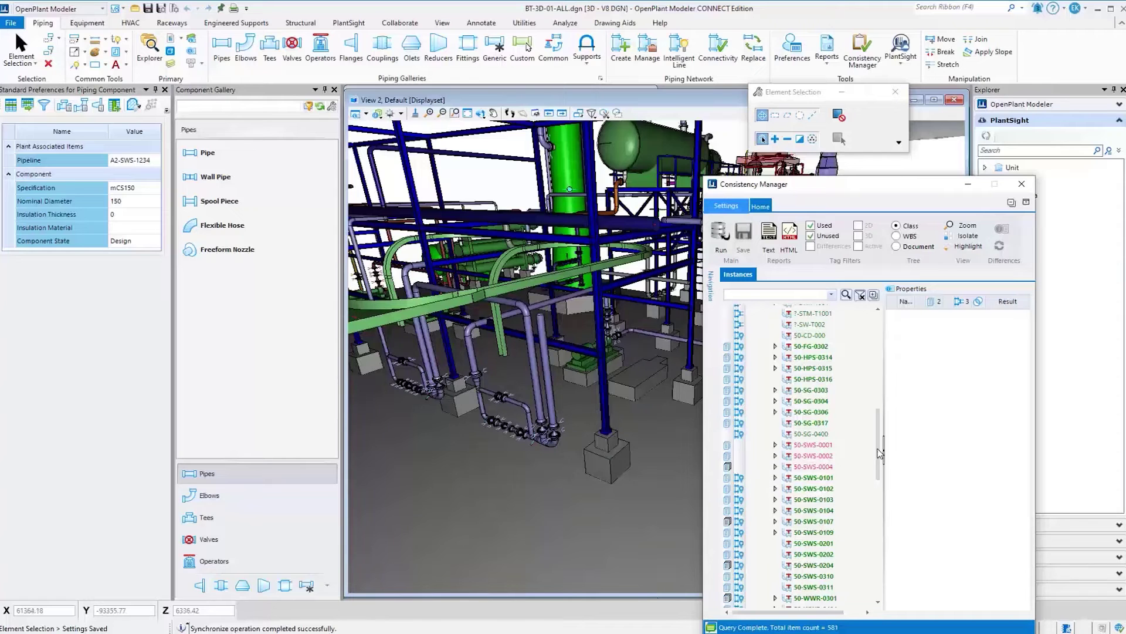
# Place pump 50-P-101b from Consistency Manager using the Par. Horizontal Pump design data.
pyautogui.click(775, 445)
pyautogui.scroll(10, 830, 471)
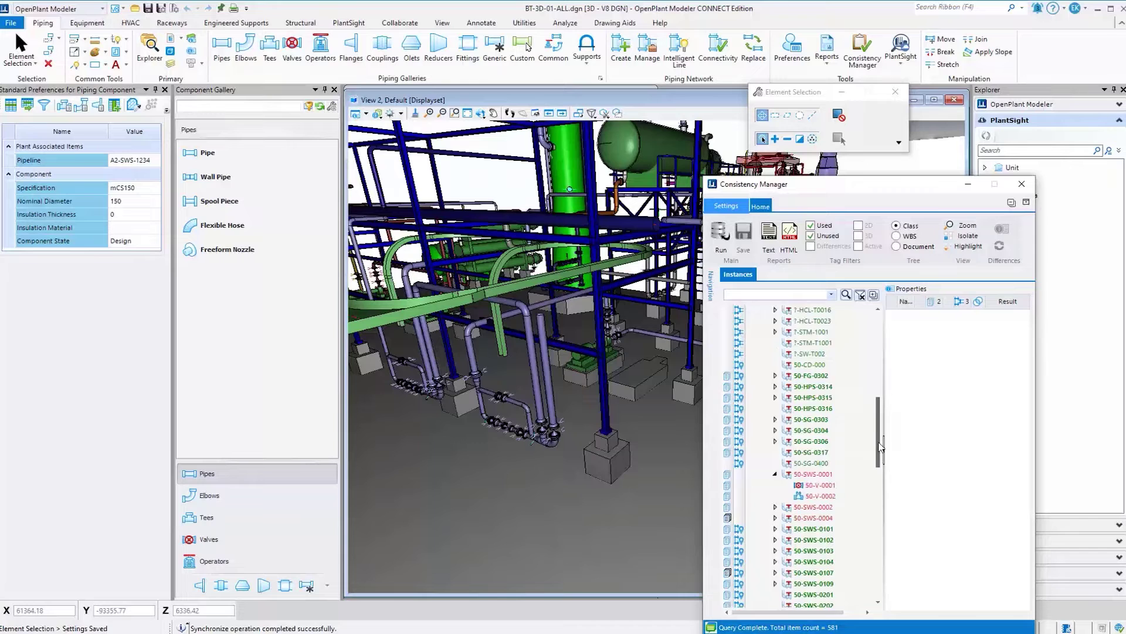
pyautogui.click(763, 321)
pyautogui.click(812, 343)
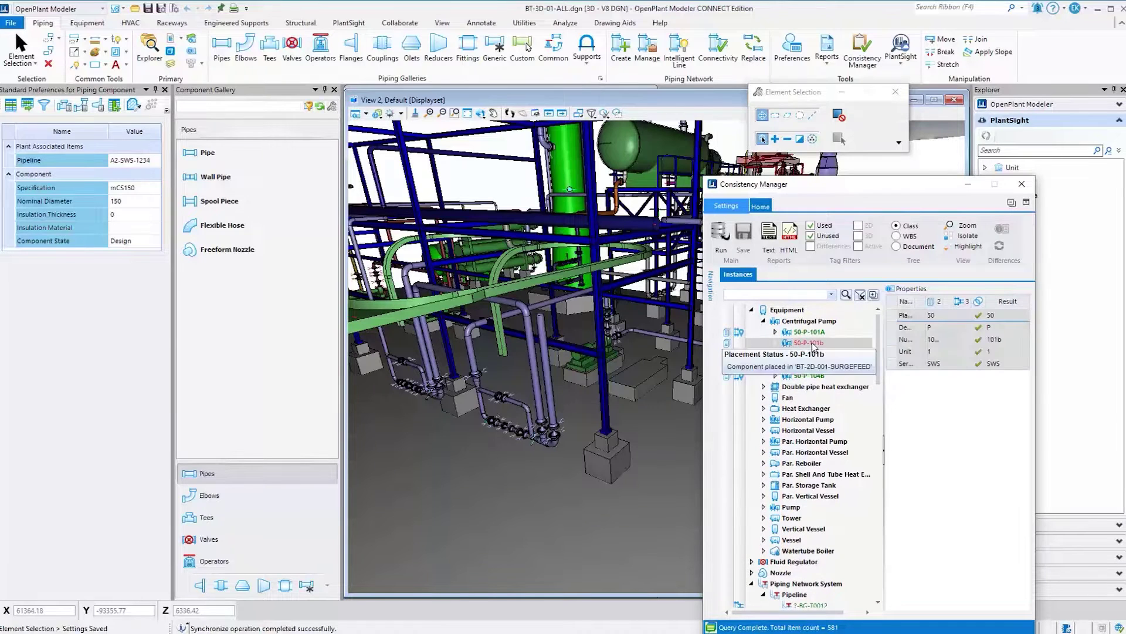
pyautogui.rightClick(812, 346)
pyautogui.click(882, 410)
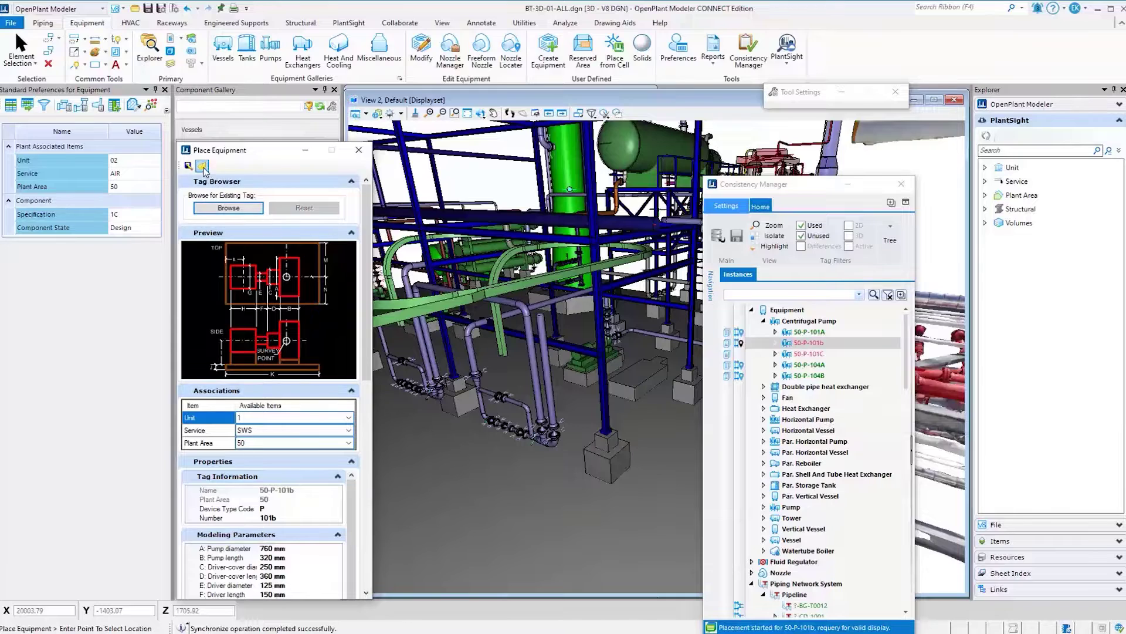
pyautogui.click(203, 167)
pyautogui.click(193, 83)
pyautogui.click(463, 346)
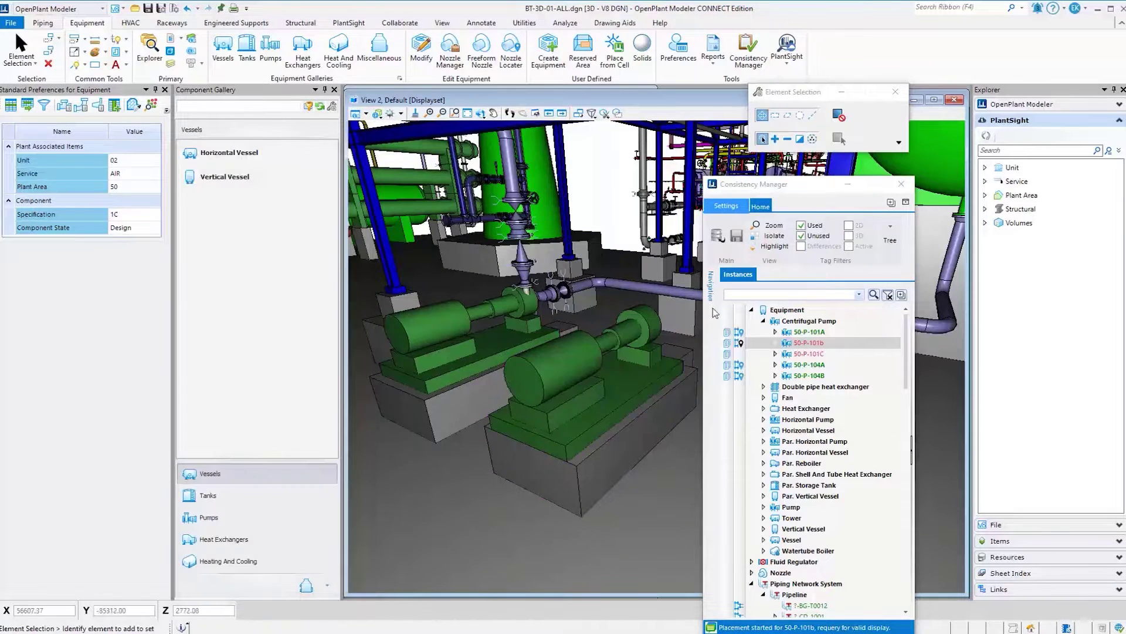
# Create pipeline 50-SWS-0001 in 3D and attach the iTwin as a reference.
pyautogui.scroll(-15, 821, 411)
pyautogui.rightClick(823, 456)
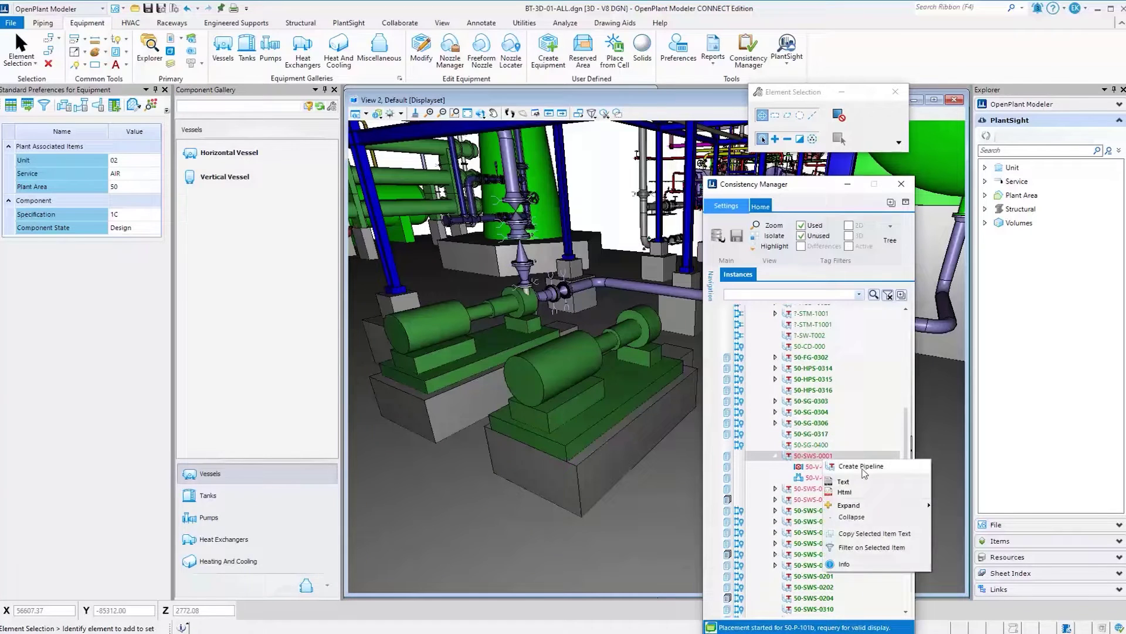
pyautogui.click(861, 467)
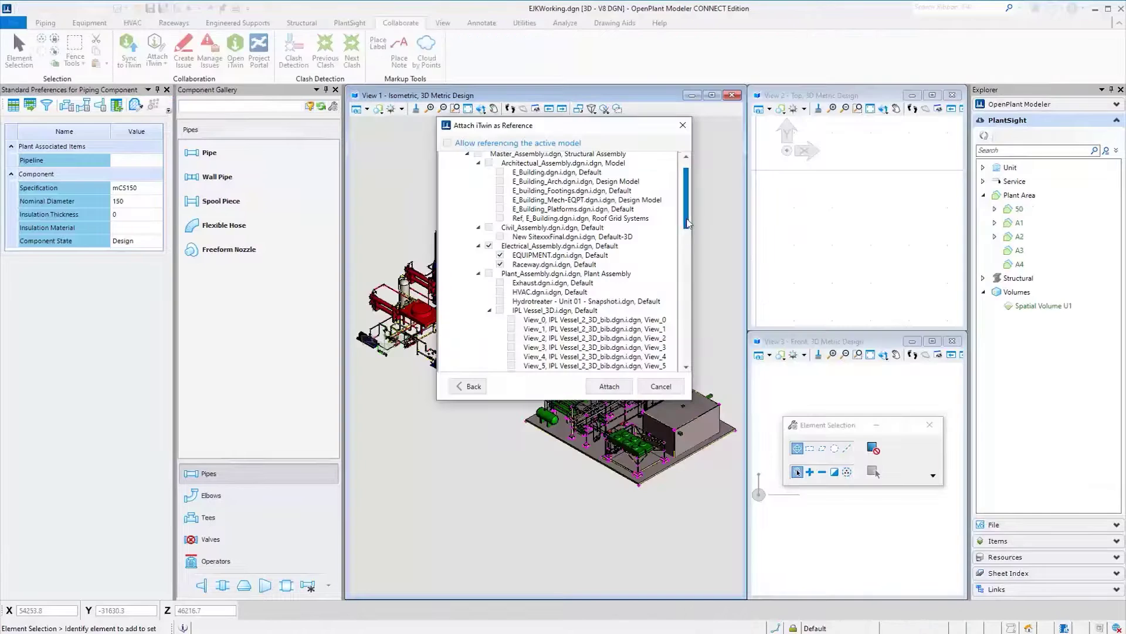
pyautogui.moveTo(686, 223); pyautogui.dragTo(697, 347)
pyautogui.click(611, 383)
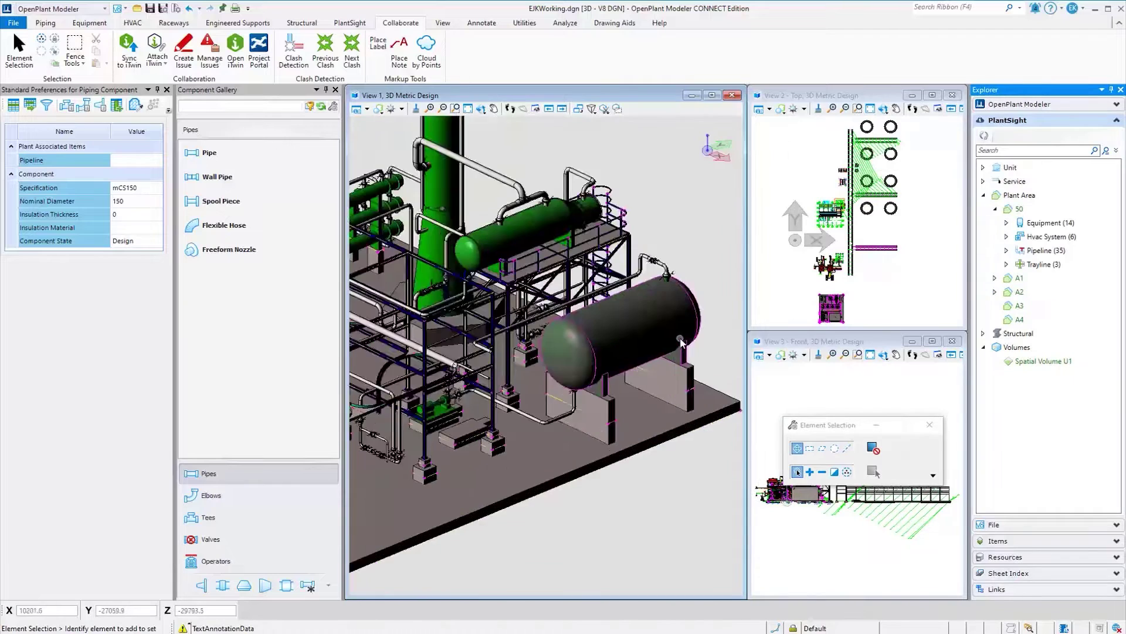
# Check out vessel 50-VH-101 from Equipment (14) and open its Nozzle Manager.
pyautogui.scroll(3, 682, 344)
pyautogui.click(1008, 227)
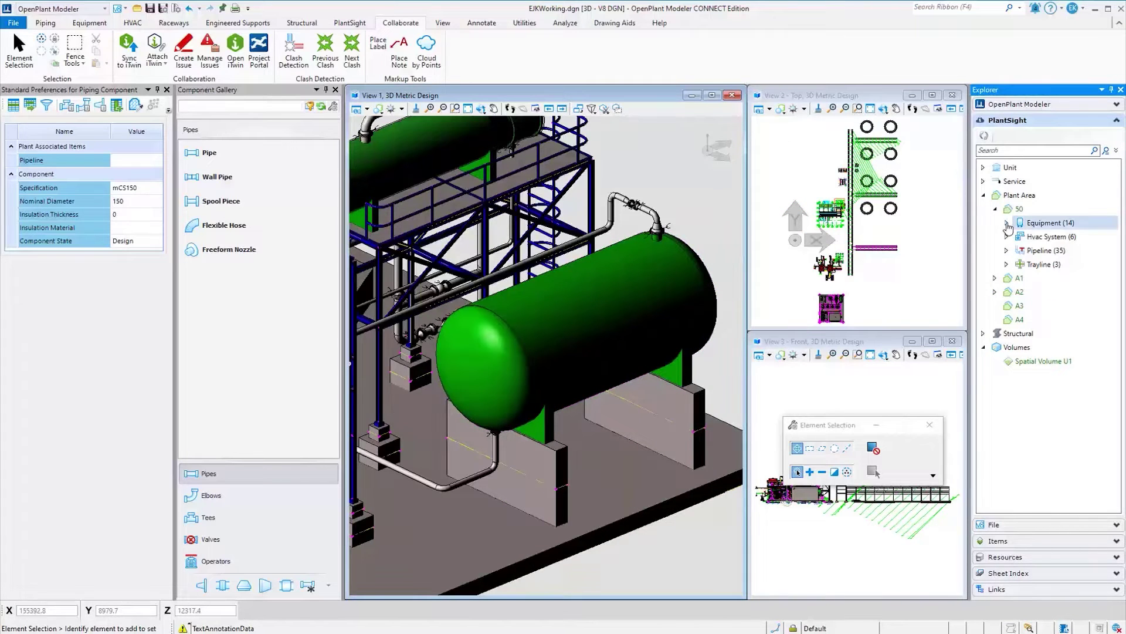
pyautogui.click(1007, 224)
pyautogui.rightClick(1063, 402)
pyautogui.click(1027, 407)
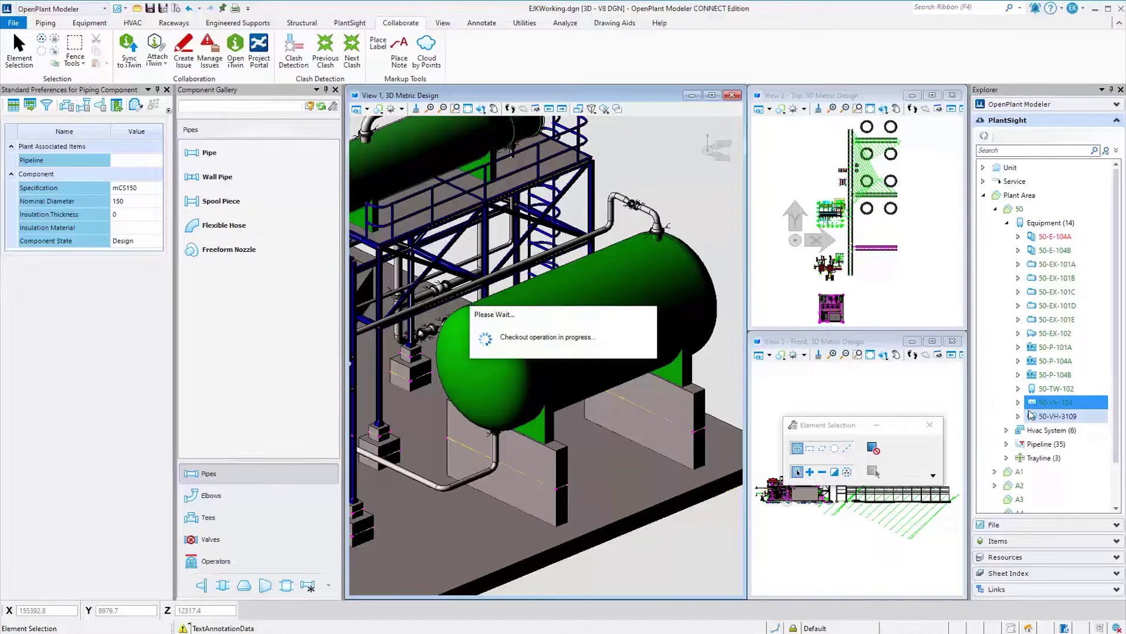
pyautogui.click(89, 22)
pyautogui.click(451, 52)
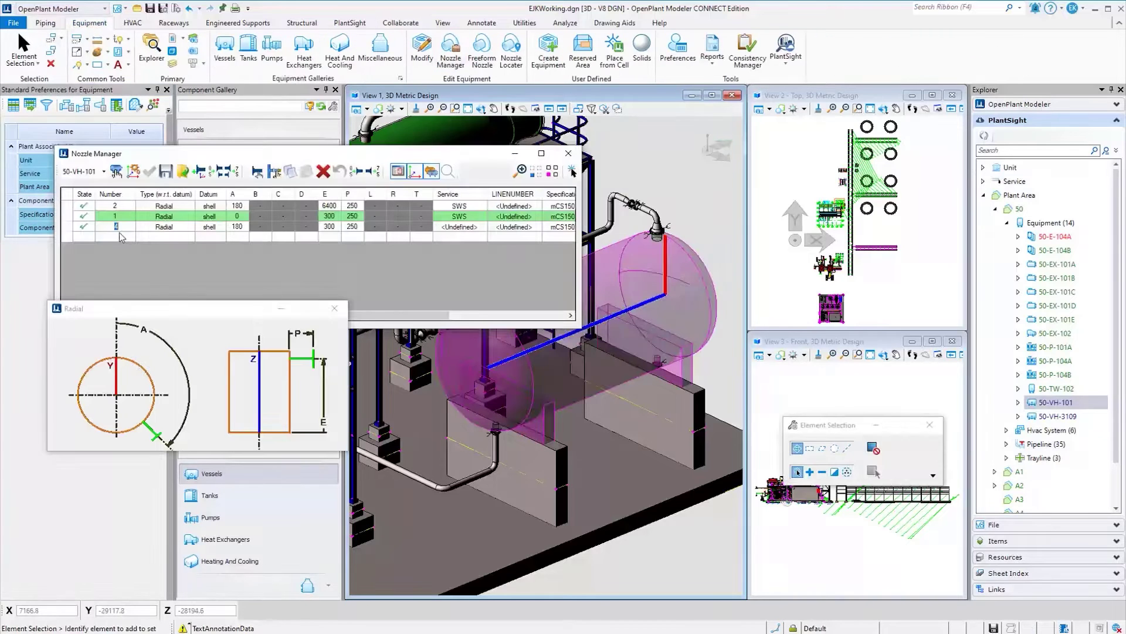
# Add a new Radial nozzle with P of 250.
pyautogui.click(127, 237)
pyautogui.click(164, 237)
pyautogui.click(158, 301)
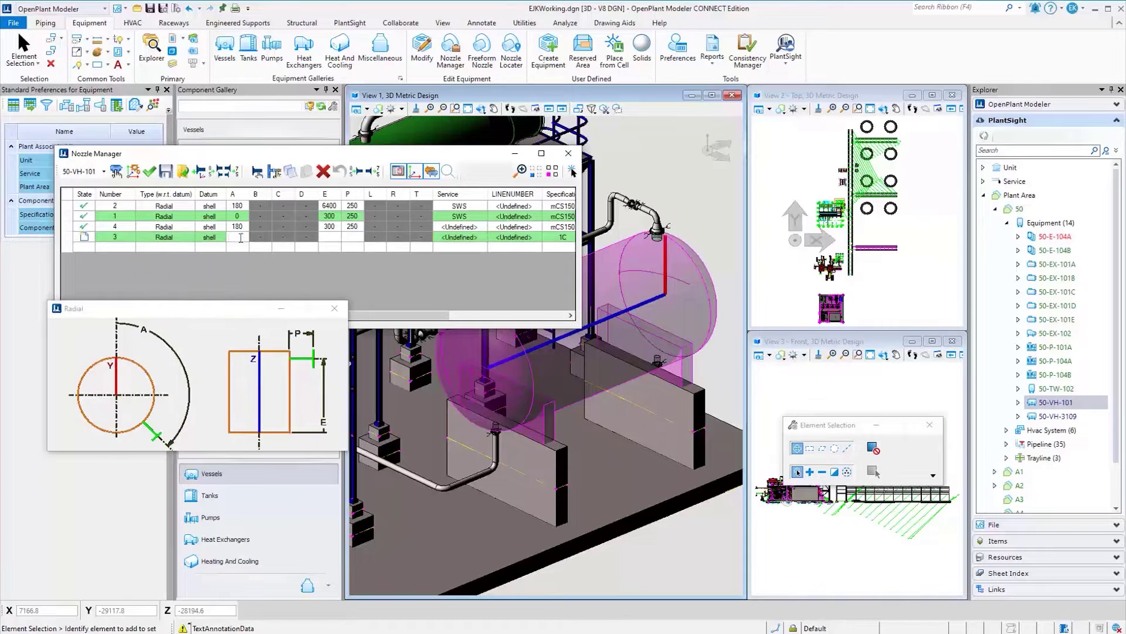
pyautogui.write('250')
pyautogui.press('Tab')
# Set nozzle service SWS, specification mCS150 and nominal diameter 200, and apply.
pyautogui.click(351, 237)
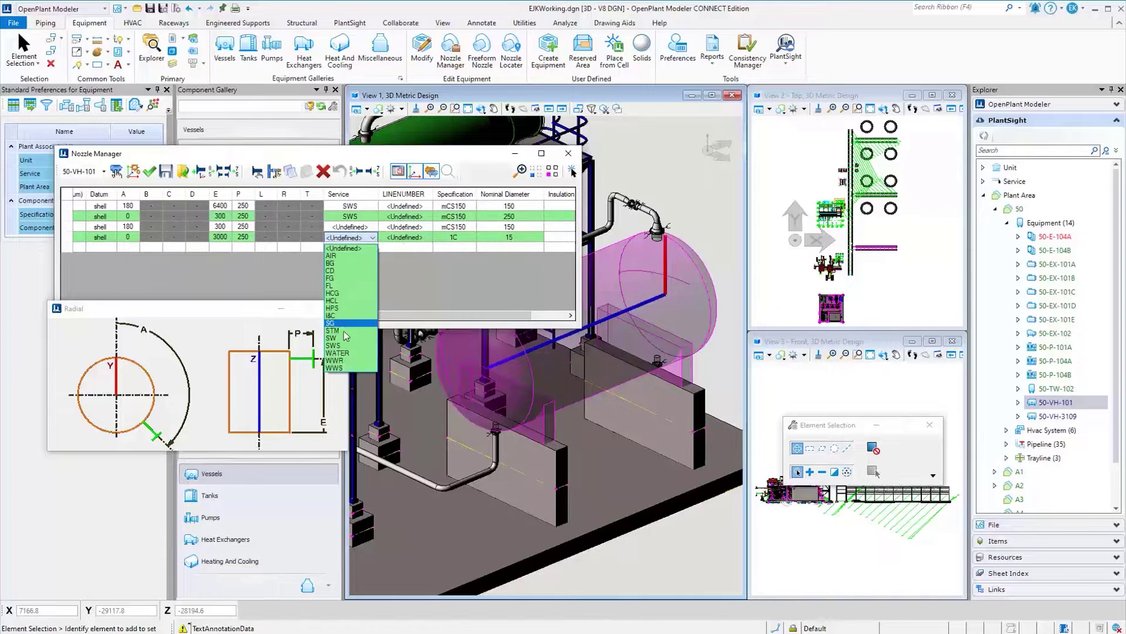
pyautogui.click(350, 342)
pyautogui.click(455, 237)
pyautogui.click(464, 250)
pyautogui.click(509, 237)
pyautogui.click(509, 319)
pyautogui.click(152, 173)
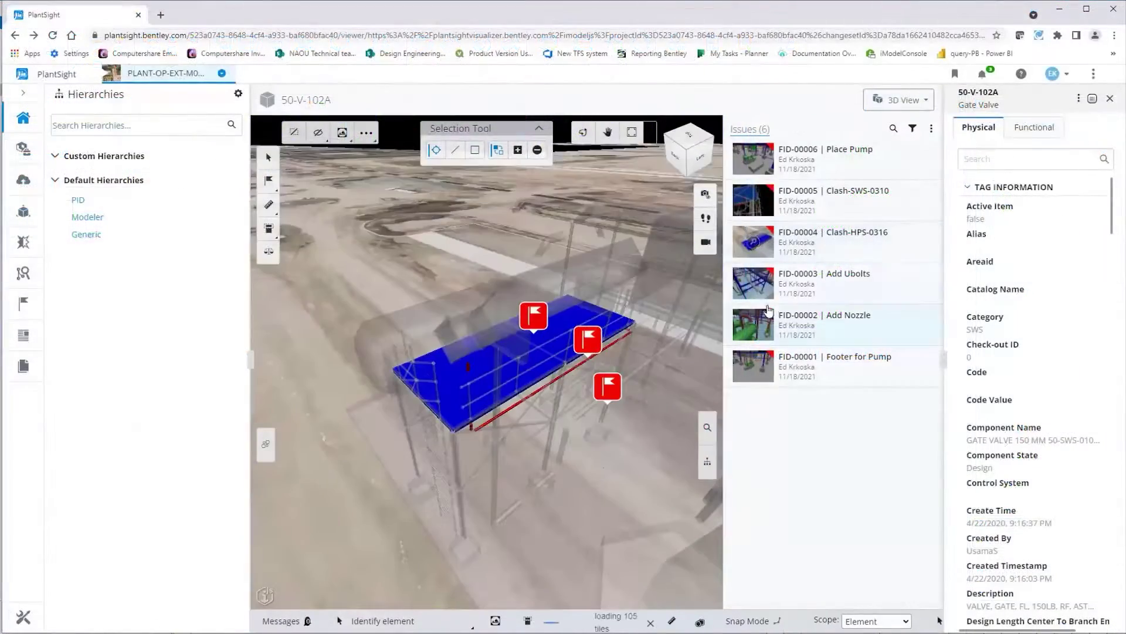
# Review issues FID-00002 and FID-00003, then begin a new issue.
pyautogui.click(769, 309)
pyautogui.click(805, 284)
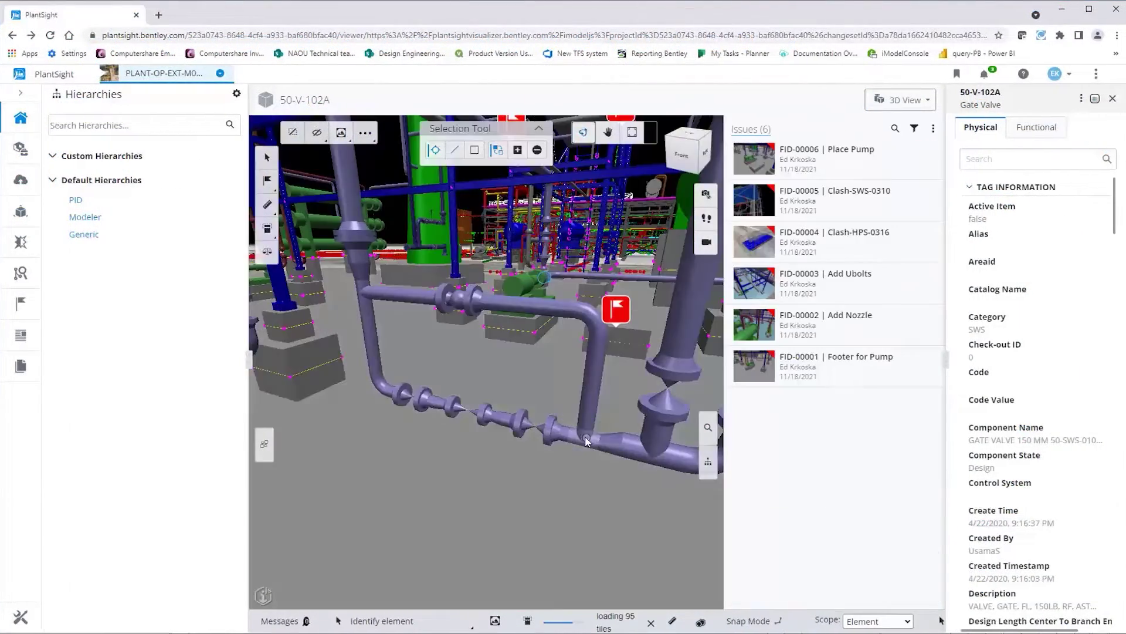
pyautogui.click(267, 180)
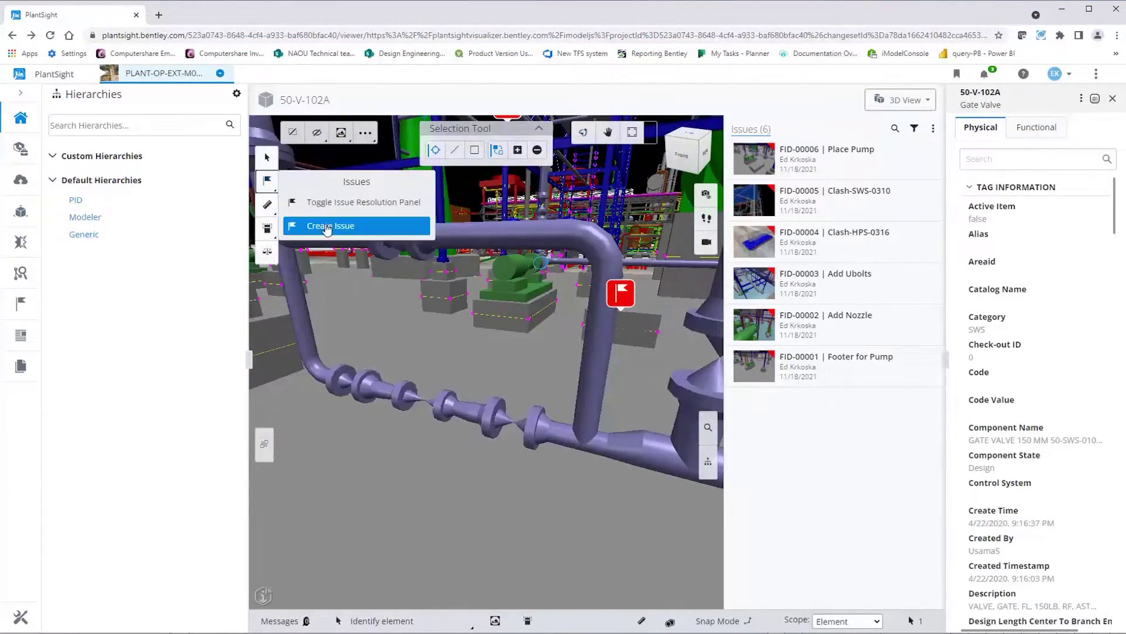
pyautogui.click(327, 221)
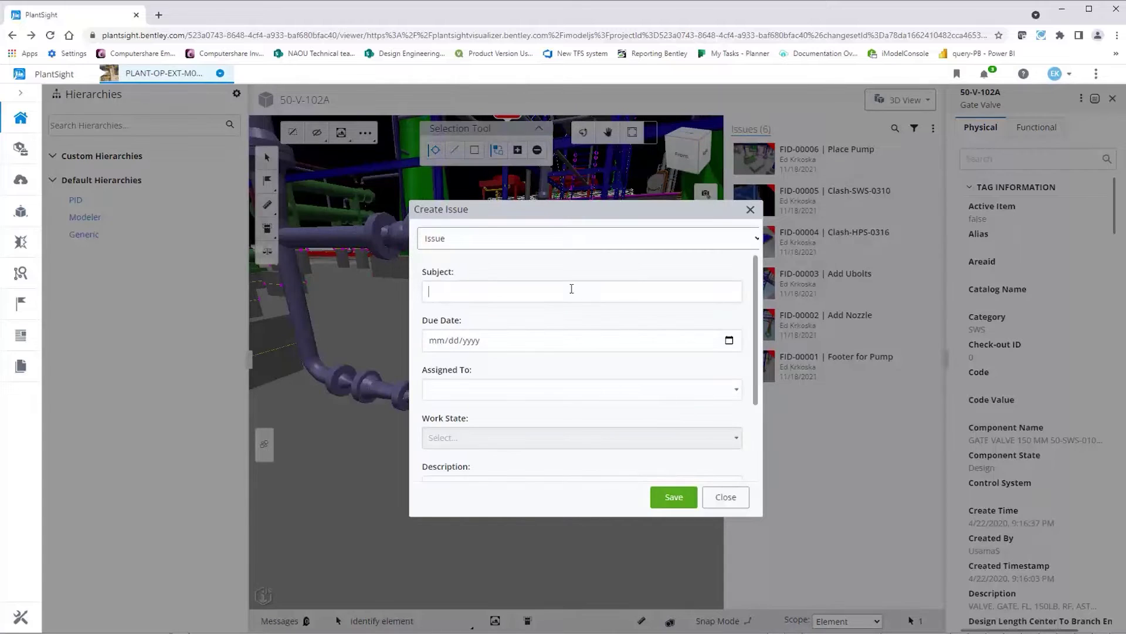
# Save the issue due 12/10/2021, with an assignee and description 'Change Gate valve to Ball val'.
pyautogui.click(729, 340)
pyautogui.click(508, 485)
pyautogui.click(645, 391)
pyautogui.click(506, 365)
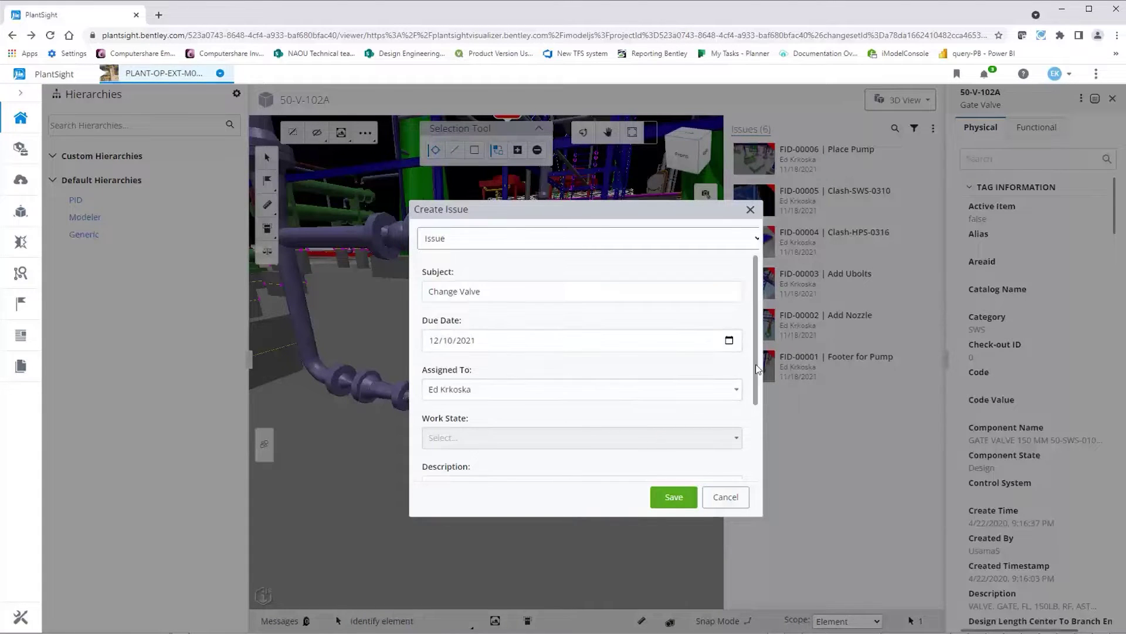
pyautogui.scroll(-2, 757, 369)
pyautogui.click(525, 392)
pyautogui.write('Change Gate valve to Ball valve')
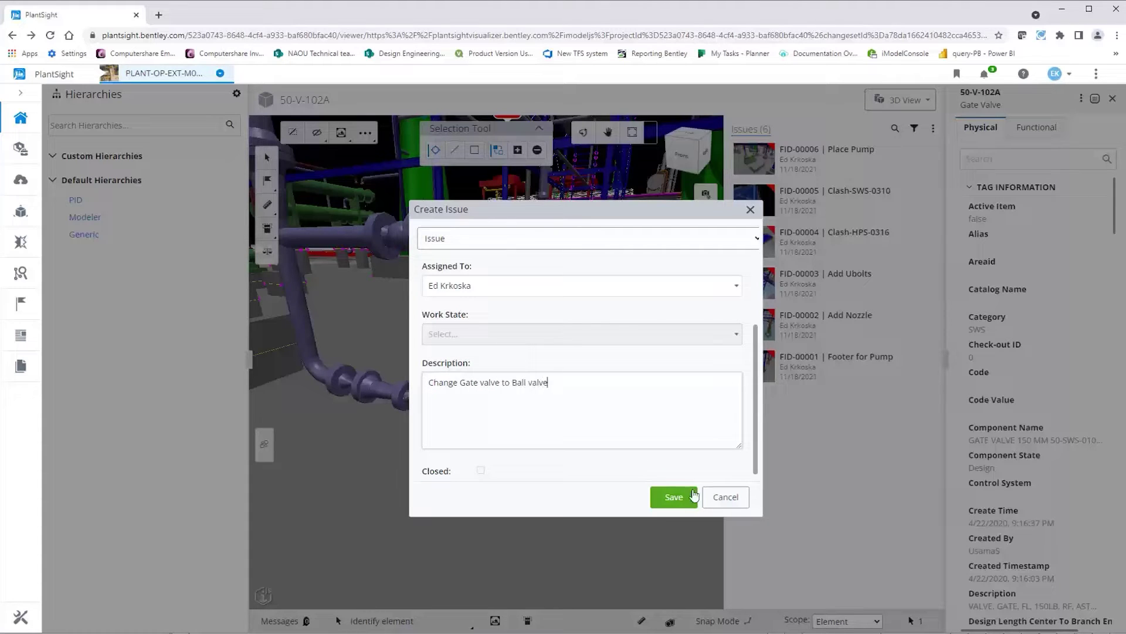
pyautogui.click(694, 496)
# Circle the valve, add the note 'Change to Ball Valve', and zoom to issue FID-00007.
pyautogui.click(795, 593)
pyautogui.click(268, 162)
pyautogui.click(389, 212)
pyautogui.click(510, 371)
pyautogui.click(267, 185)
pyautogui.click(420, 481)
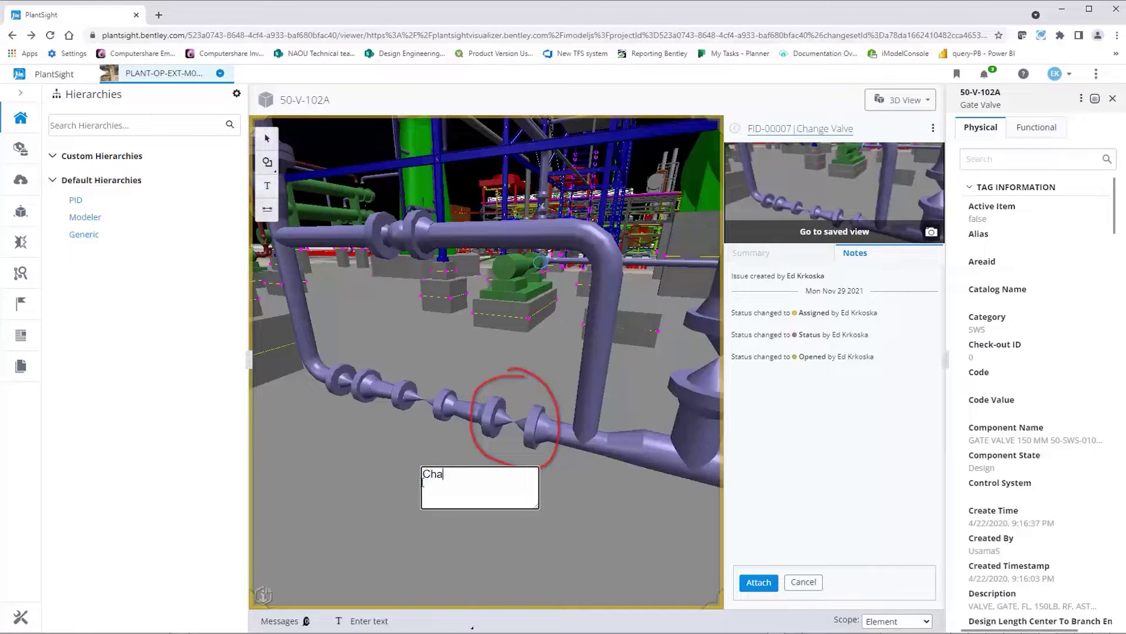
pyautogui.write('Change to Ball V')
pyautogui.write('alve')
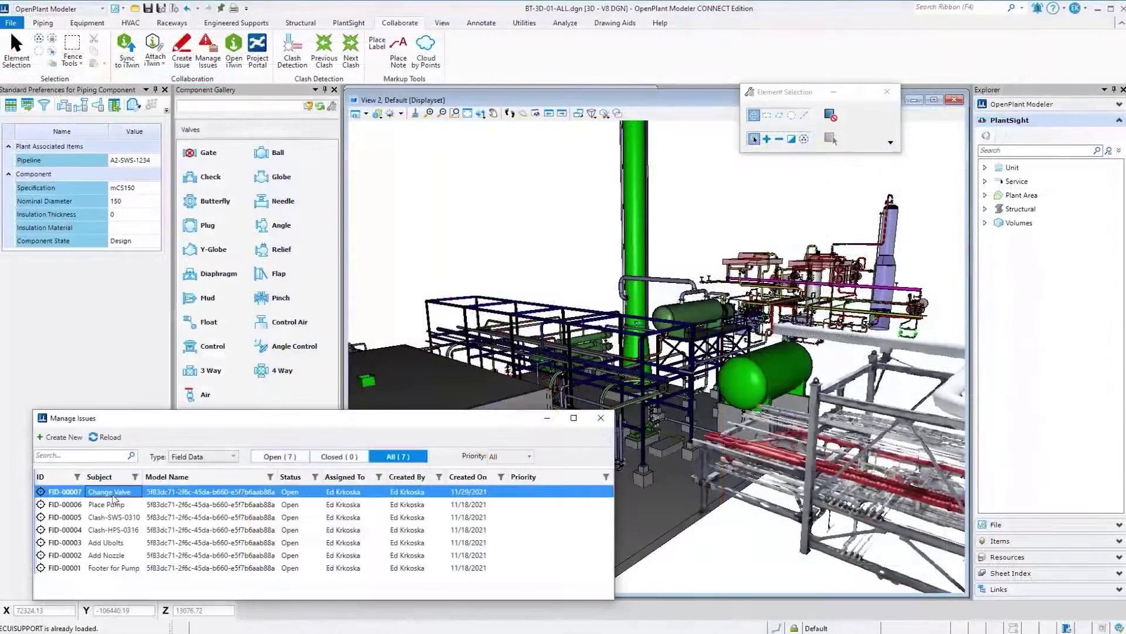
pyautogui.rightClick(115, 496)
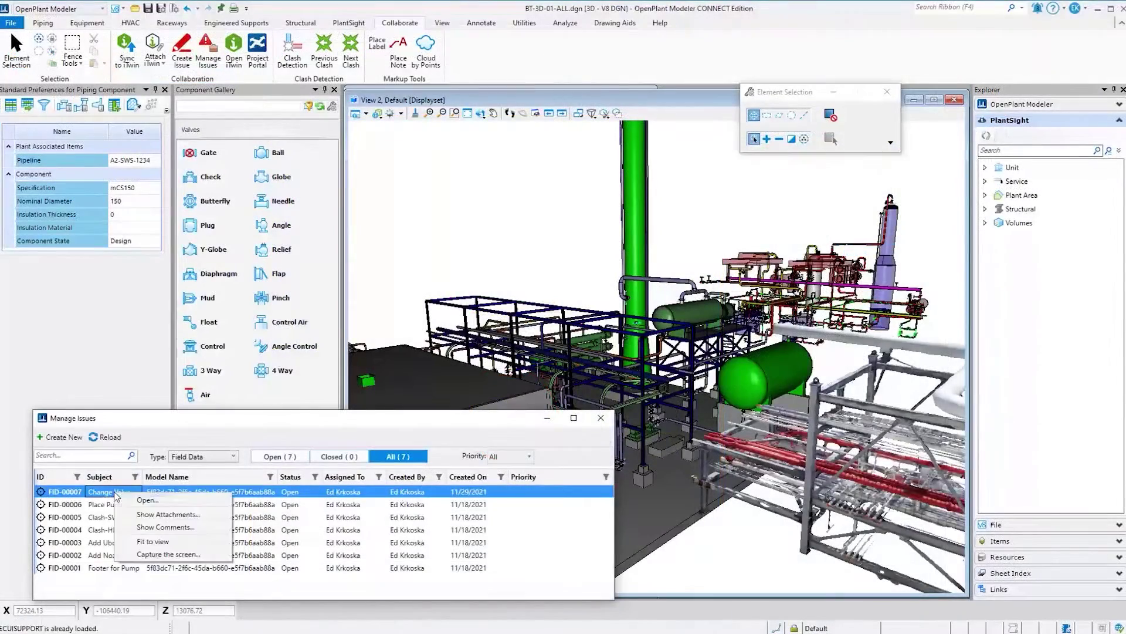
pyautogui.click(154, 541)
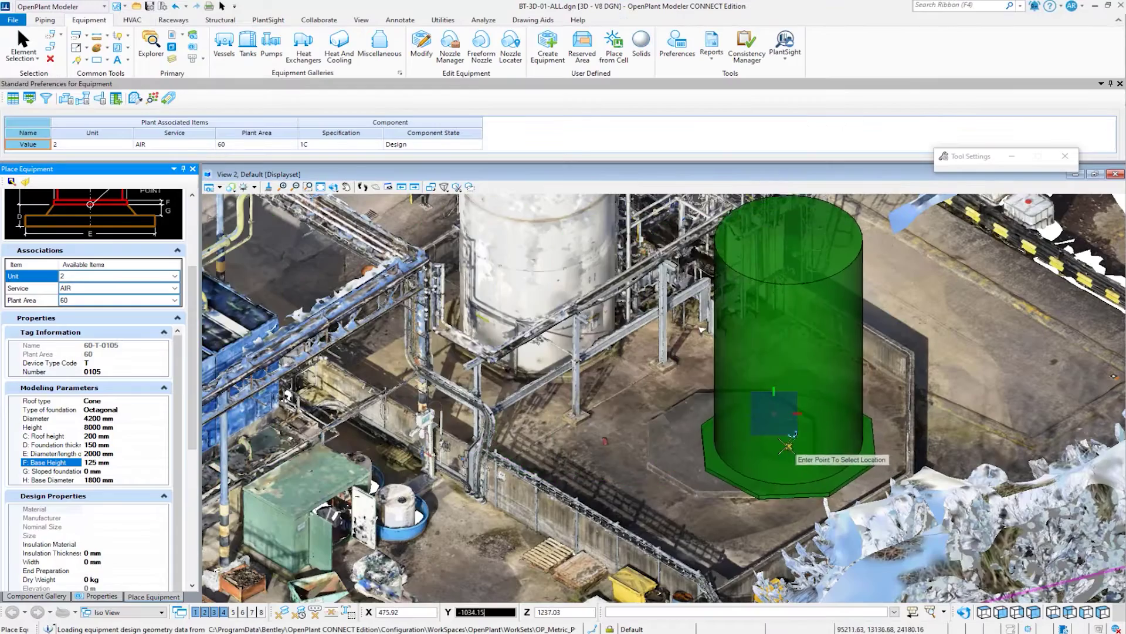
# Set tank 60-T-0105's location and rotation on the mesh pad, then end placement.
pyautogui.click(735, 440)
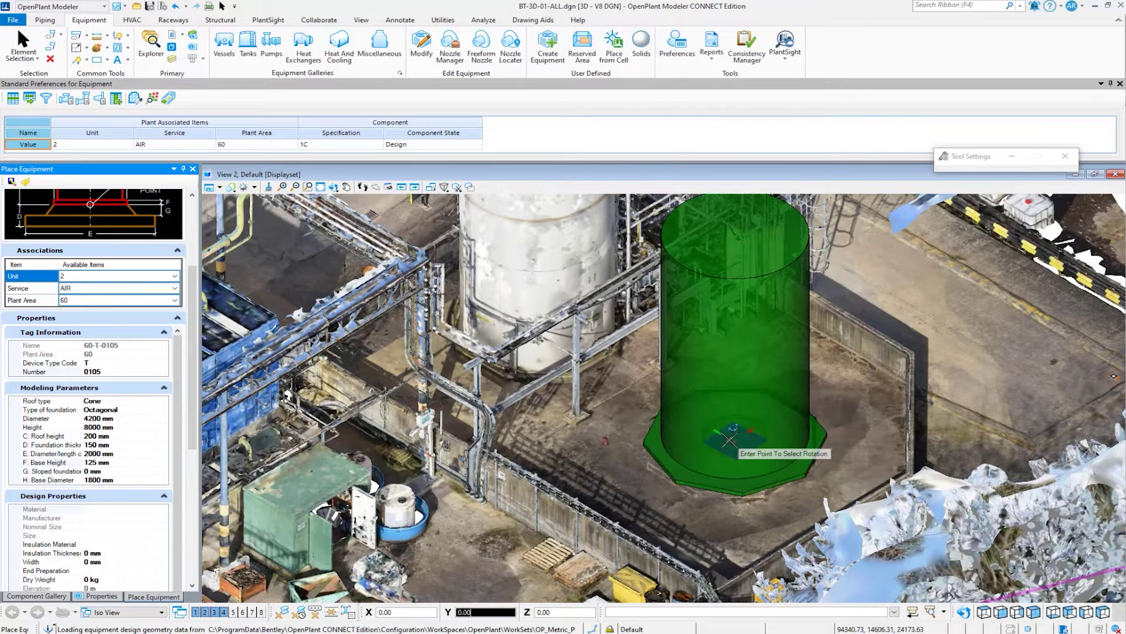
pyautogui.click(676, 478)
pyautogui.press('Escape')
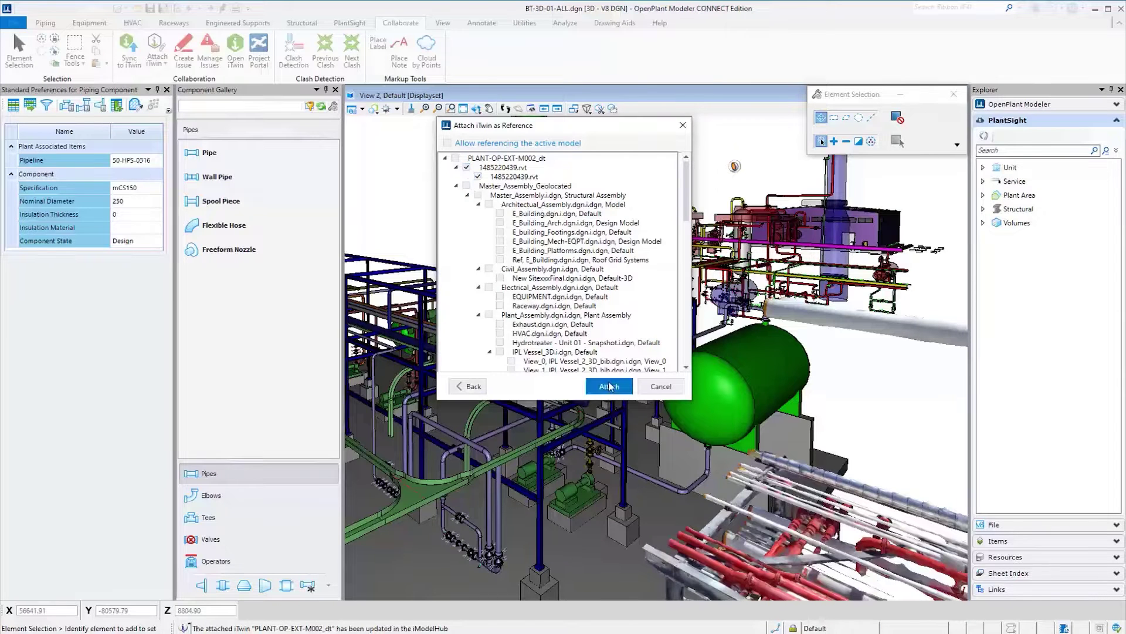
# Attach PLANT-OP-EXT-M002_dt, switch the view to Wireframe, and select the Roofs 1 element.
pyautogui.click(609, 386)
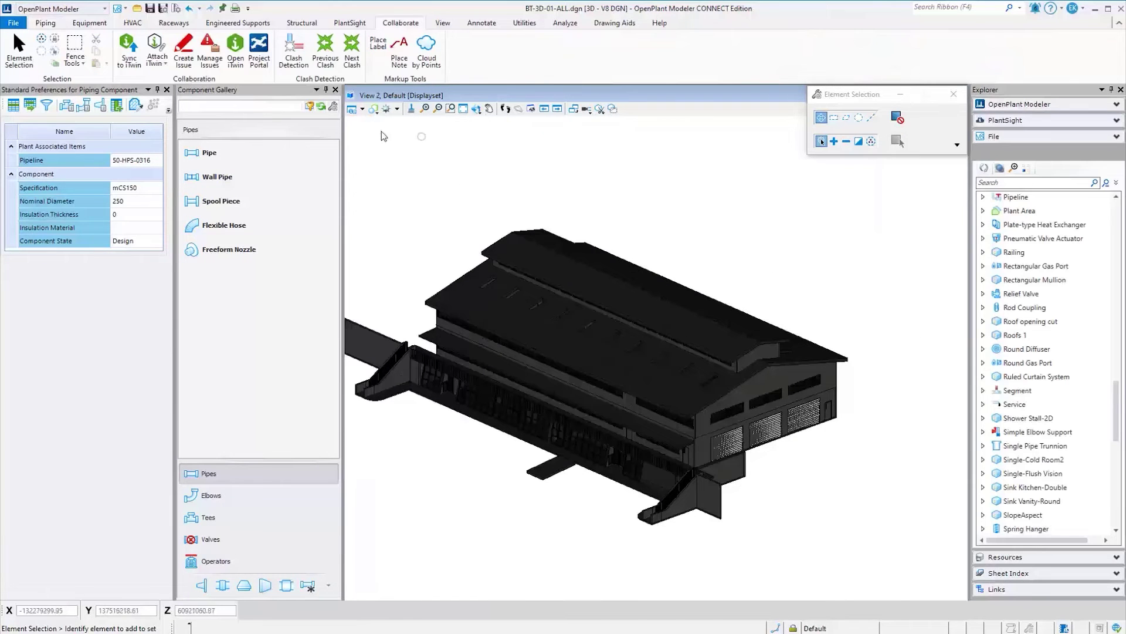
pyautogui.click(377, 112)
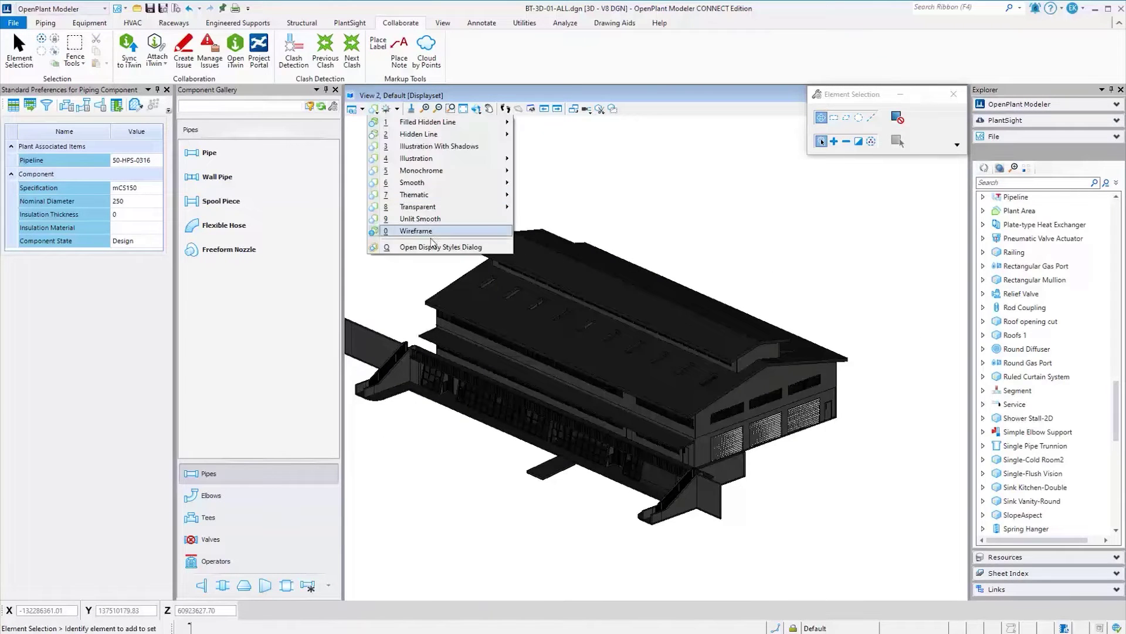
pyautogui.click(410, 233)
pyautogui.click(819, 317)
pyautogui.click(983, 335)
pyautogui.click(1023, 349)
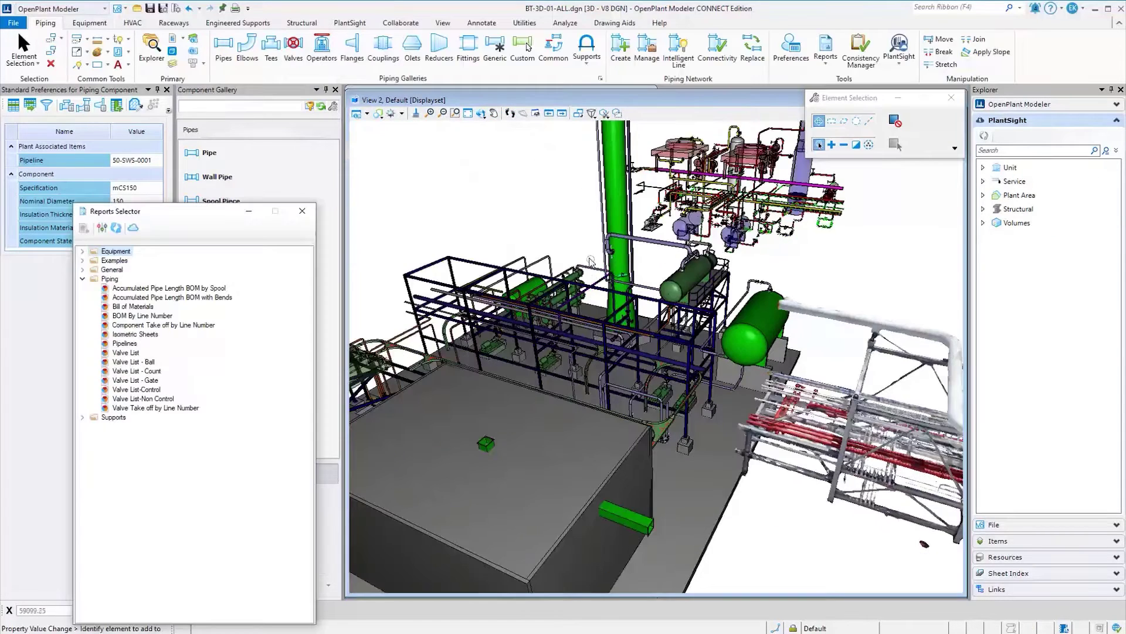
# Run the Piping BOM By Line Number report for the selected skid and close it.
pyautogui.click(591, 260)
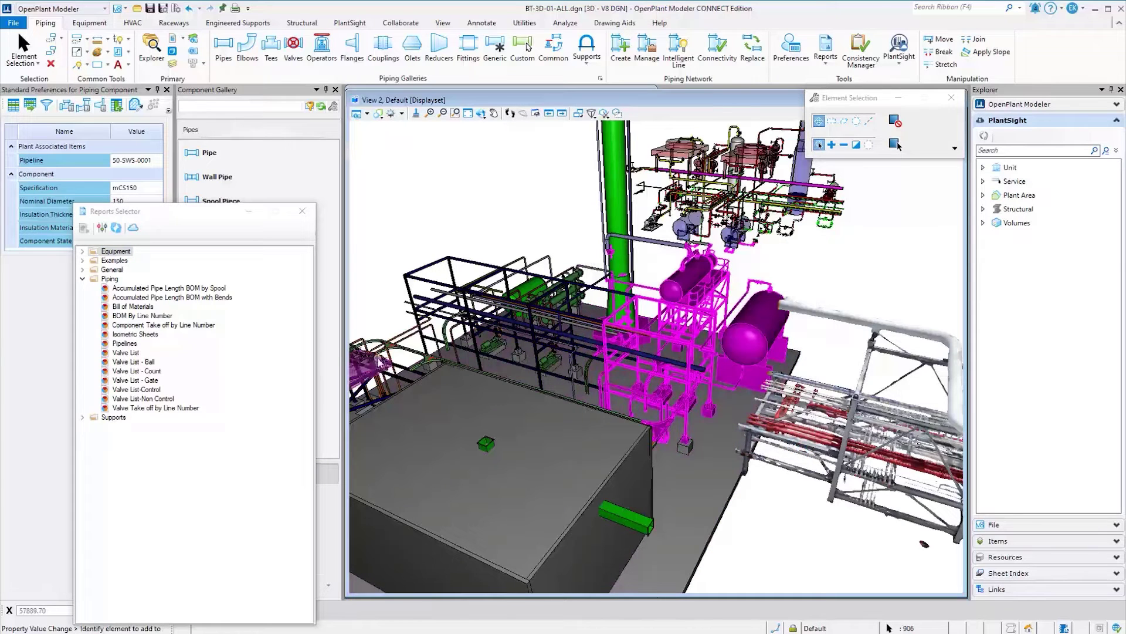
pyautogui.click(146, 316)
pyautogui.click(172, 324)
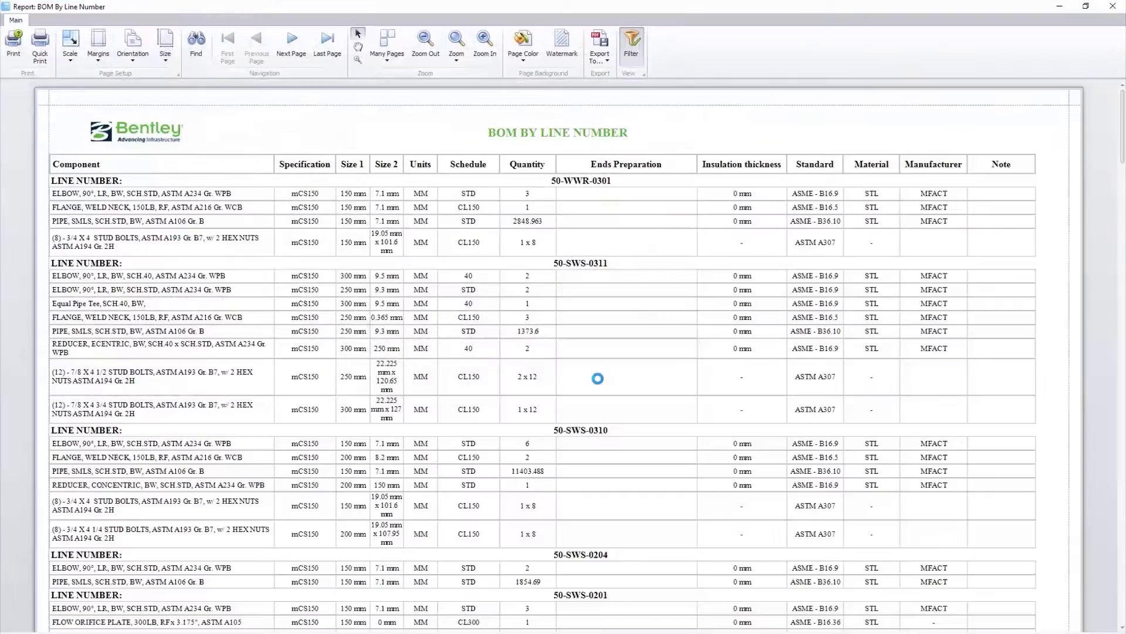
pyautogui.moveTo(1124, 137); pyautogui.dragTo(1123, 218)
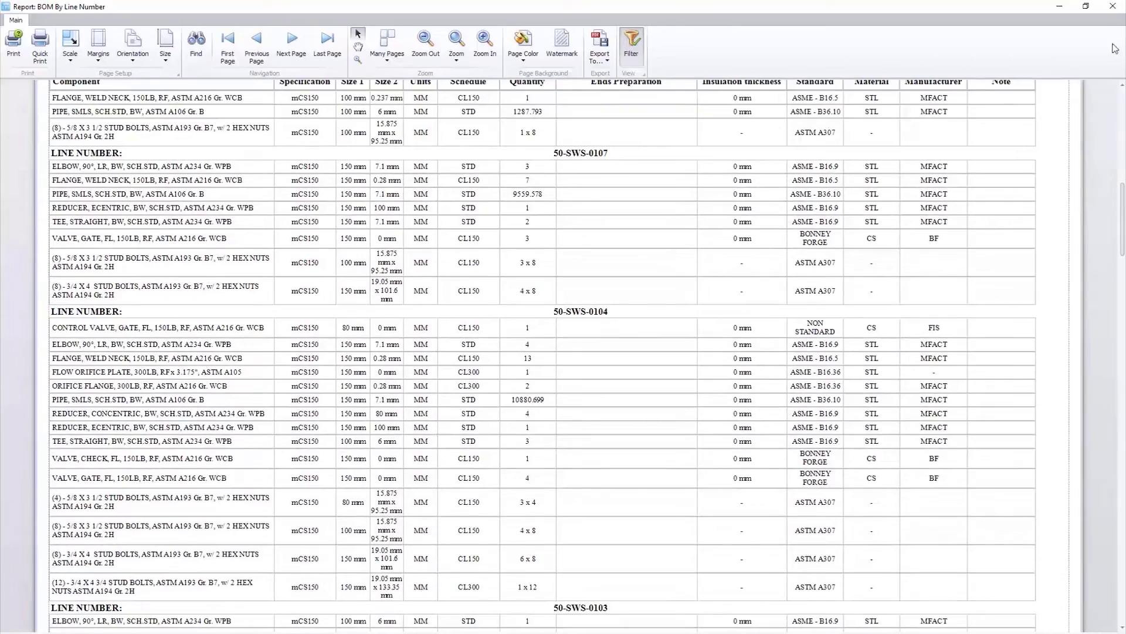
pyautogui.click(1118, 12)
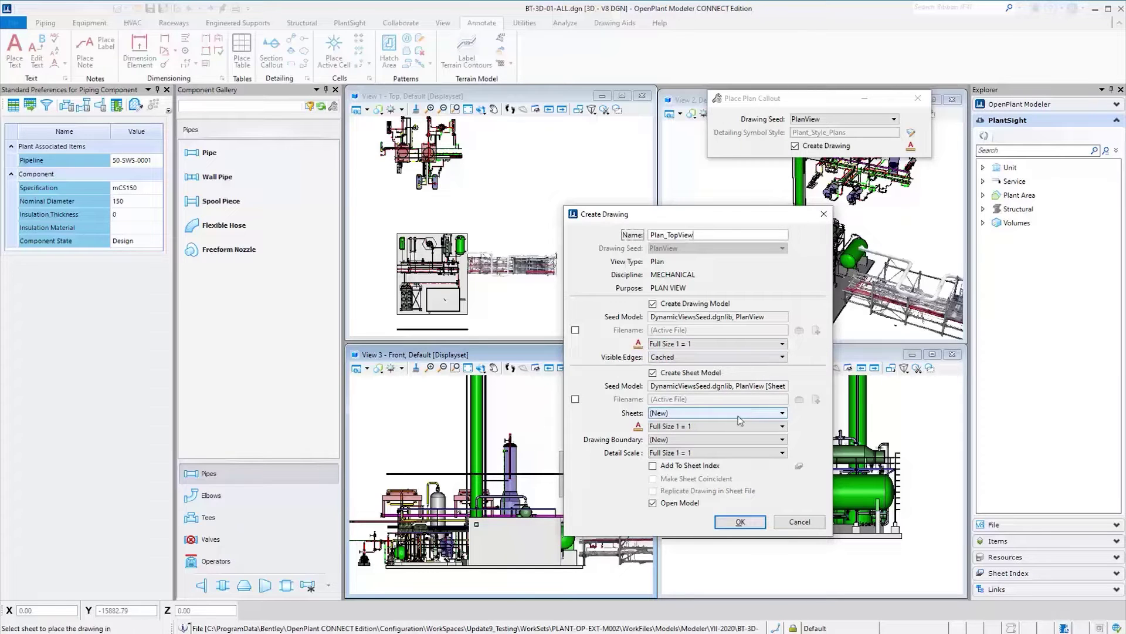
# Create the Plan_TopView drawing at a 1:100 detail scale.
pyautogui.click(729, 452)
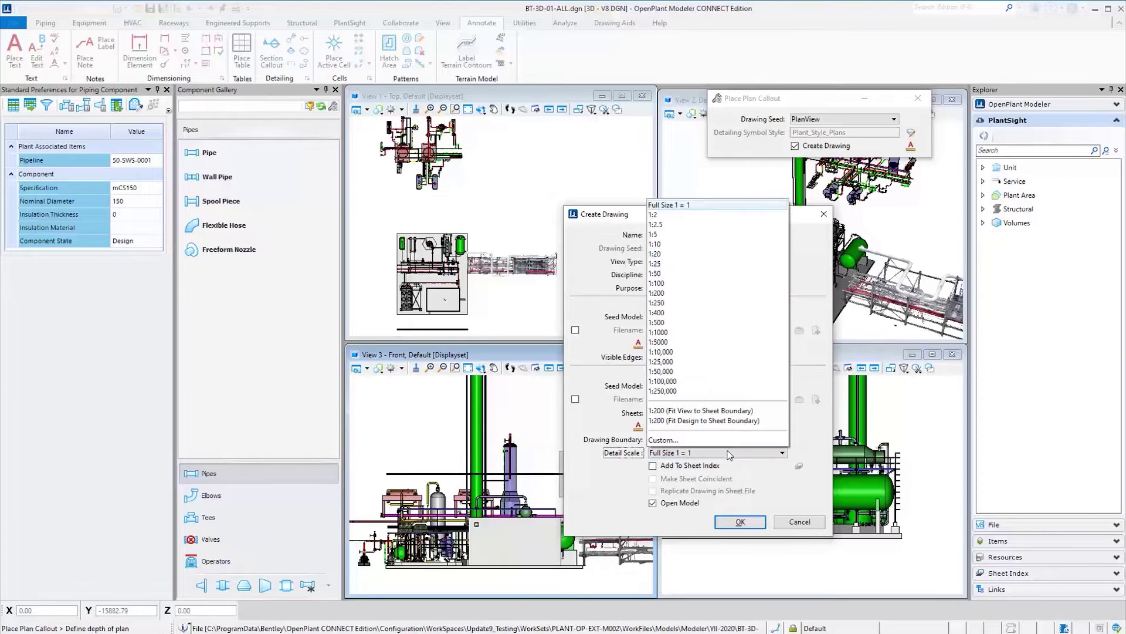
pyautogui.click(697, 285)
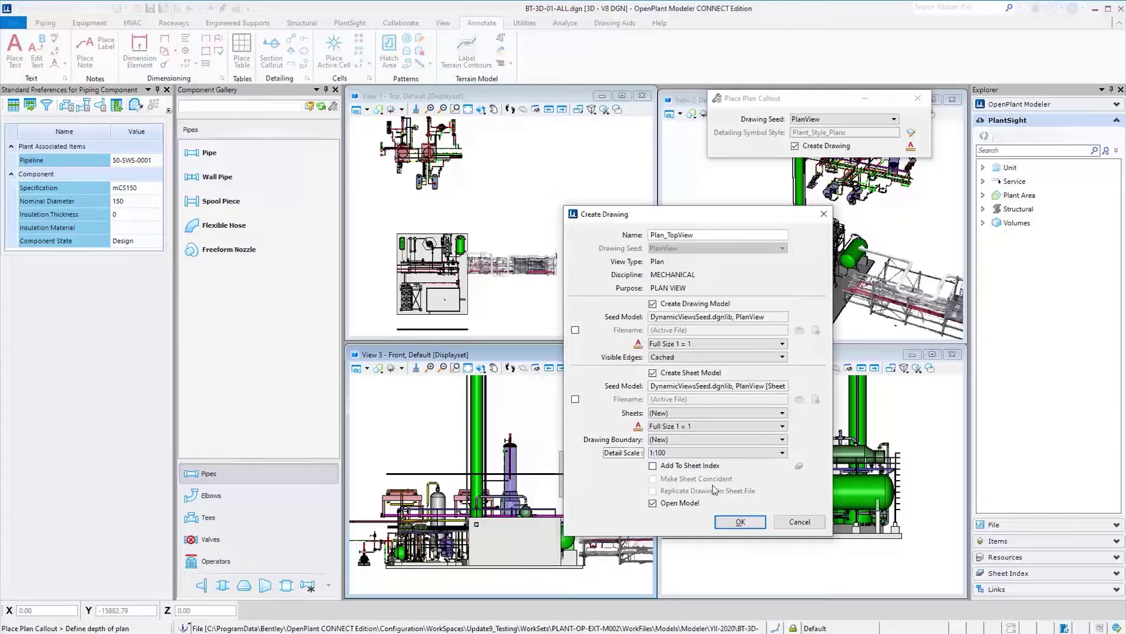
pyautogui.click(740, 522)
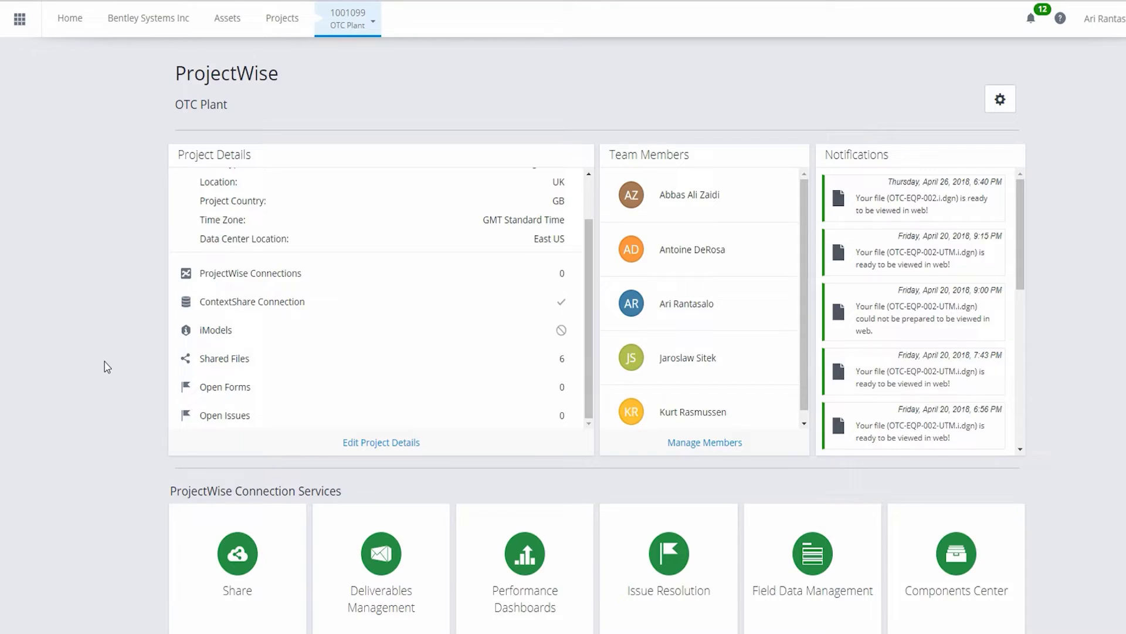
# Open Share from ProjectWise Connection Services for project 1001099 OTC Plant.
pyautogui.scroll(-3, 106, 365)
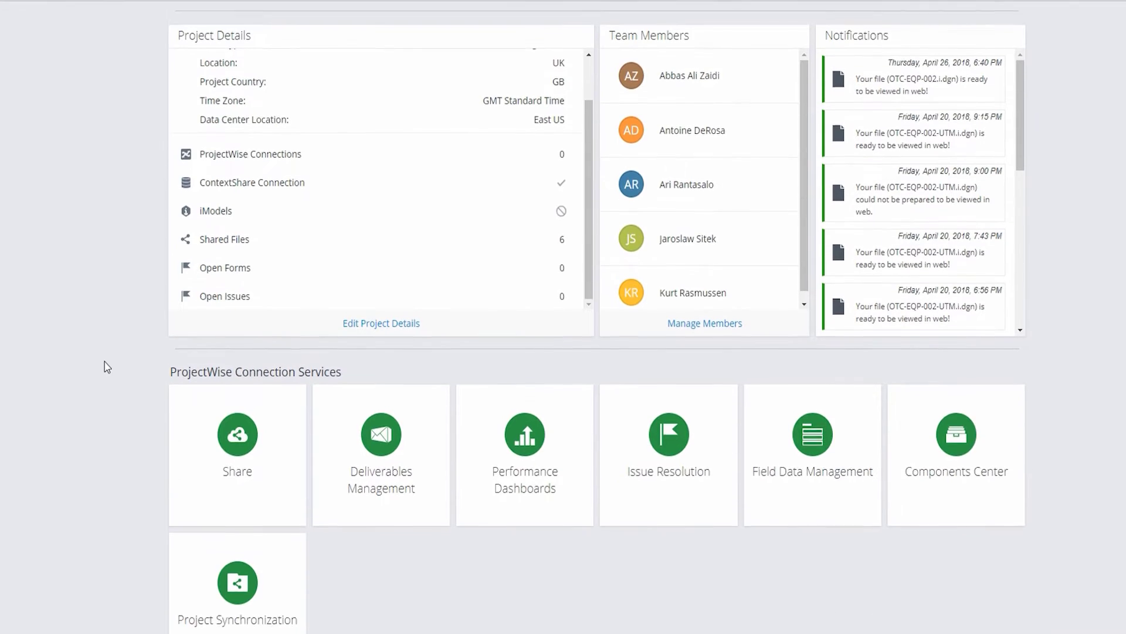
pyautogui.click(238, 414)
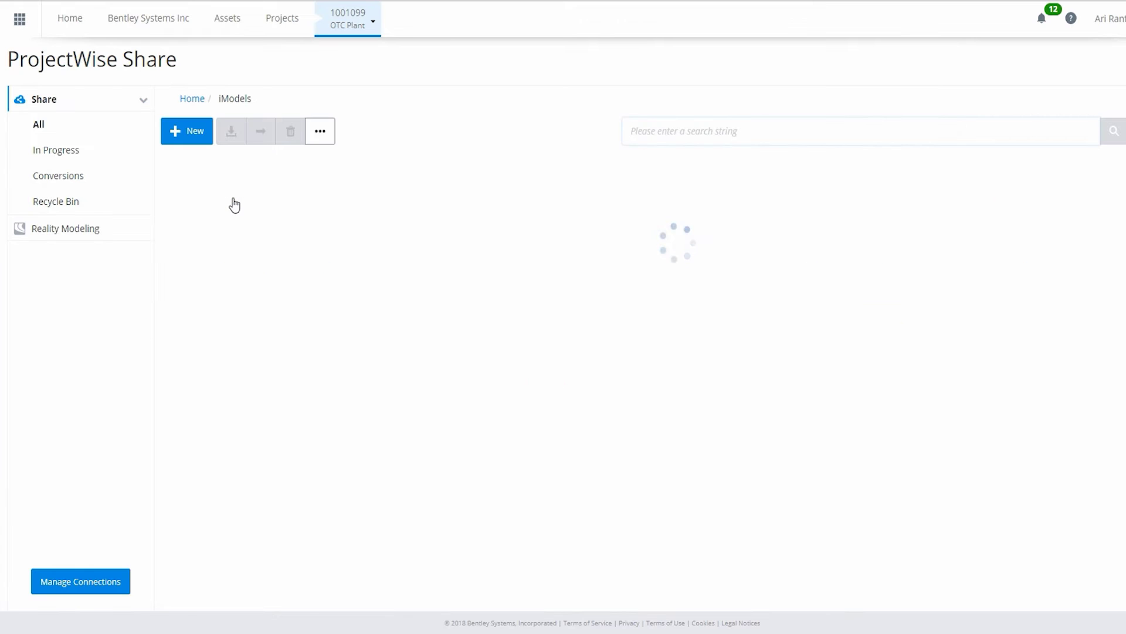